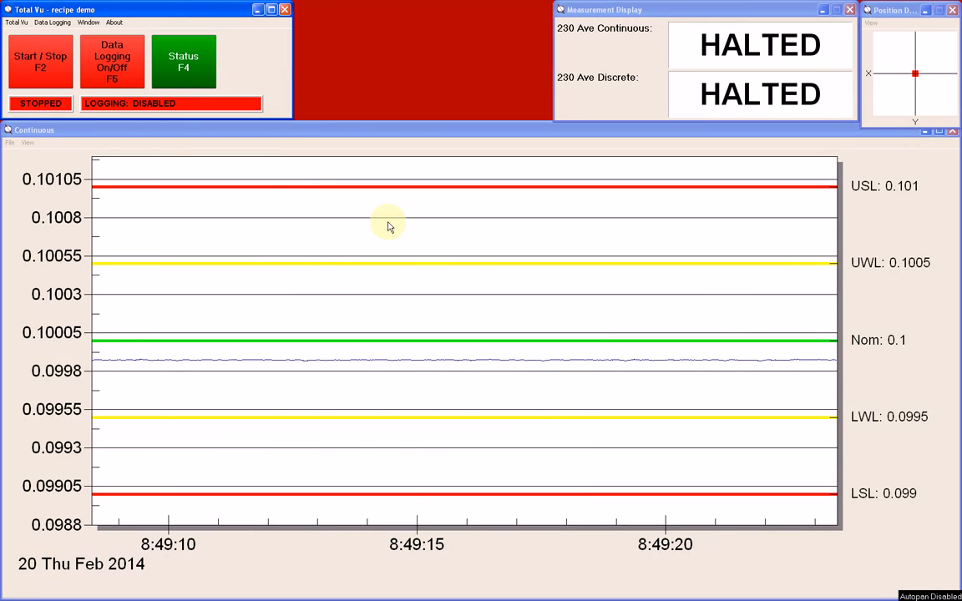
# - Open the Standard SPC sampling plan for editing from the SPC Plans in the full configuration
pyautogui.click(40, 72)
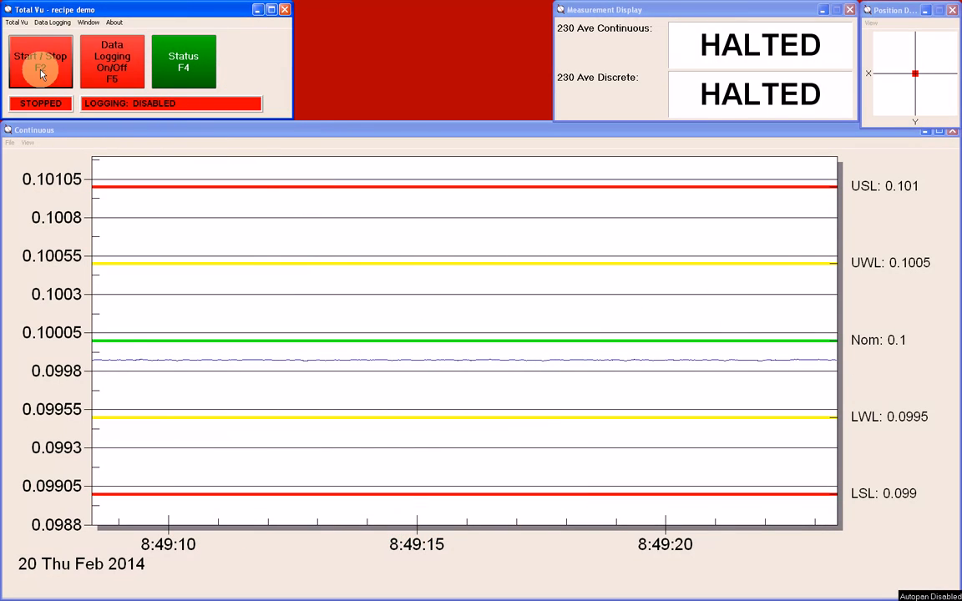
pyautogui.click(16, 23)
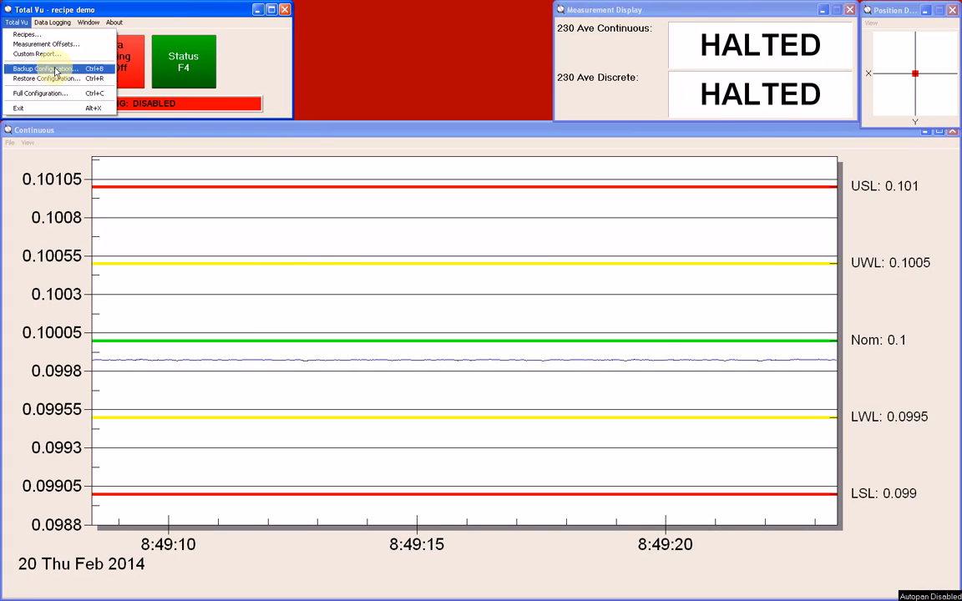
pyautogui.click(65, 94)
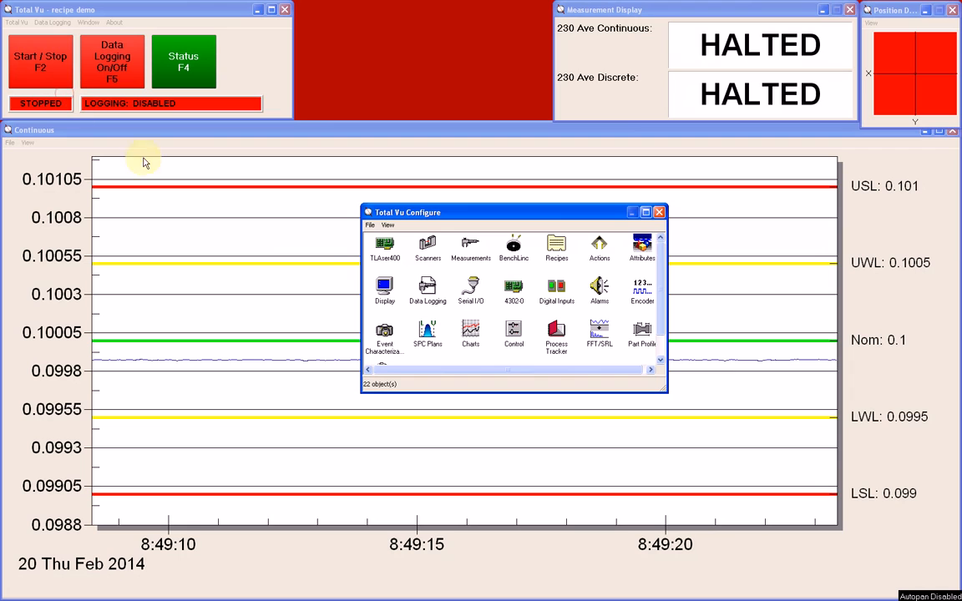
pyautogui.doubleClick(426, 335)
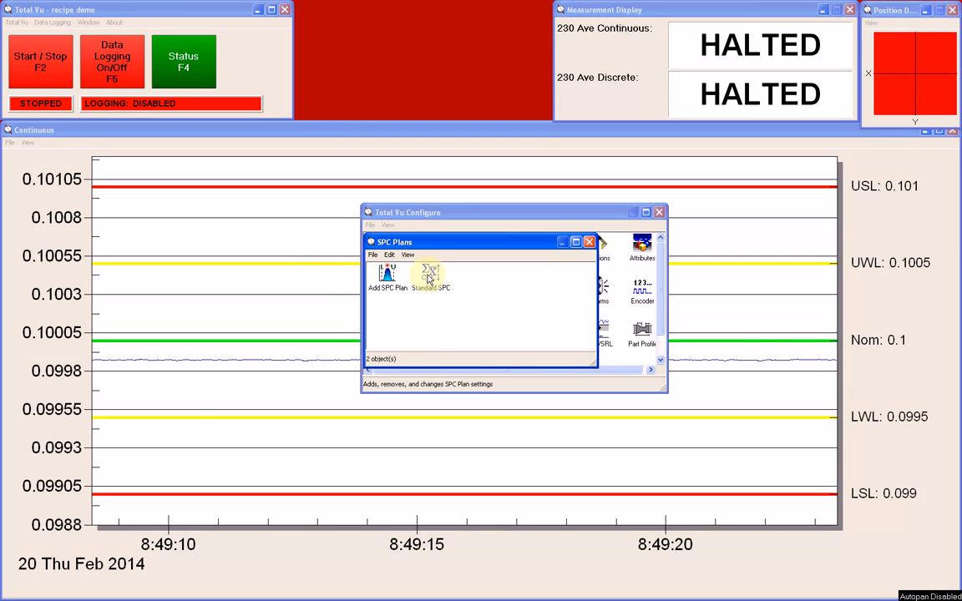
pyautogui.doubleClick(428, 278)
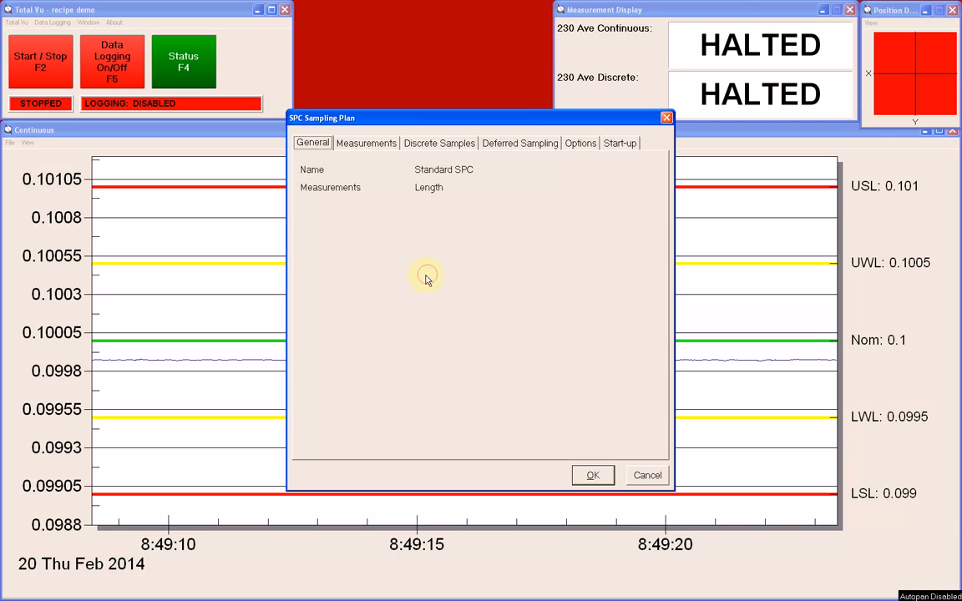
# - Add 230 Ave Continuous and 230 Ave Discrete to the plan's selected measurements and remove Length
pyautogui.click(362, 147)
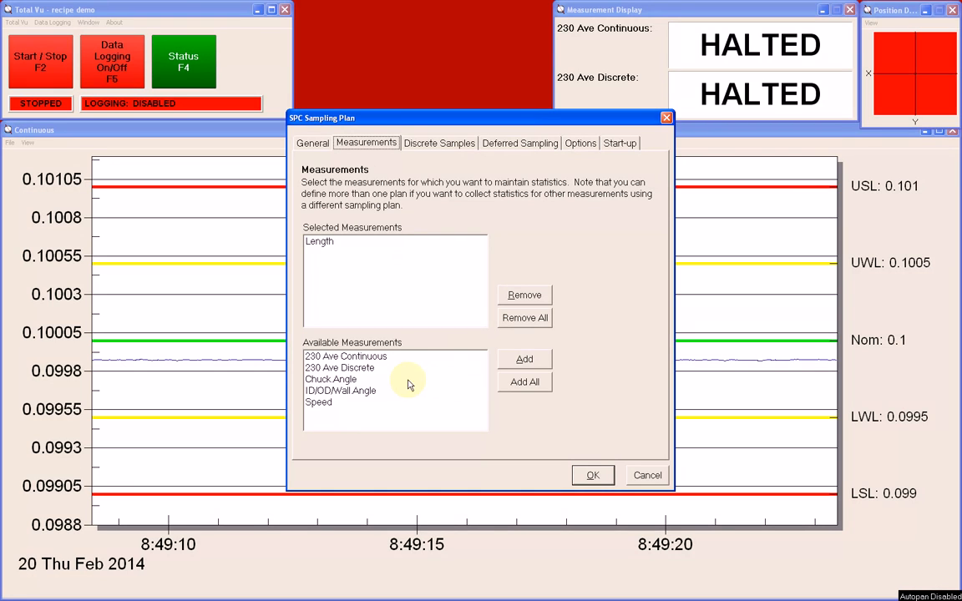
pyautogui.click(380, 356)
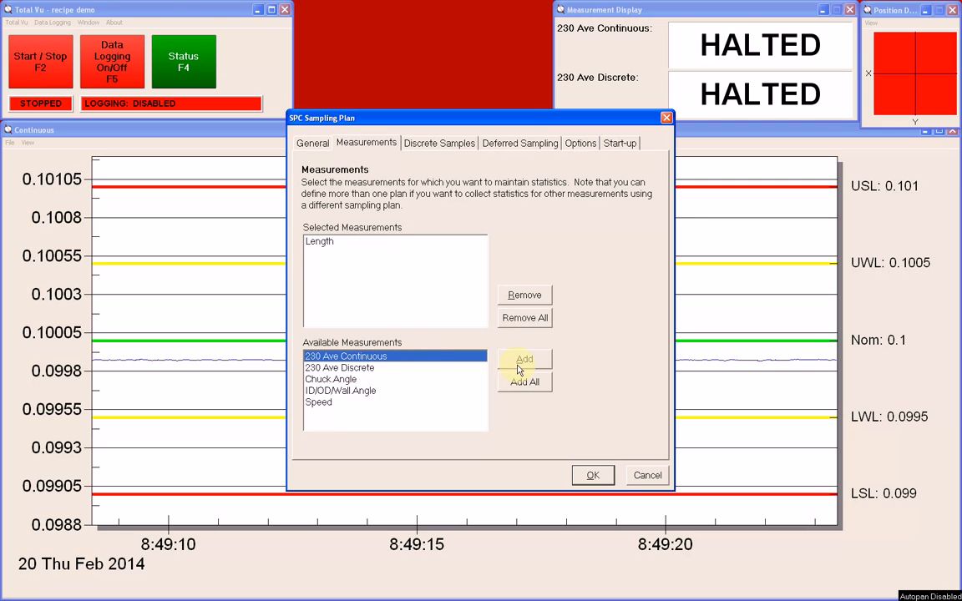
pyautogui.click(519, 368)
pyautogui.click(456, 361)
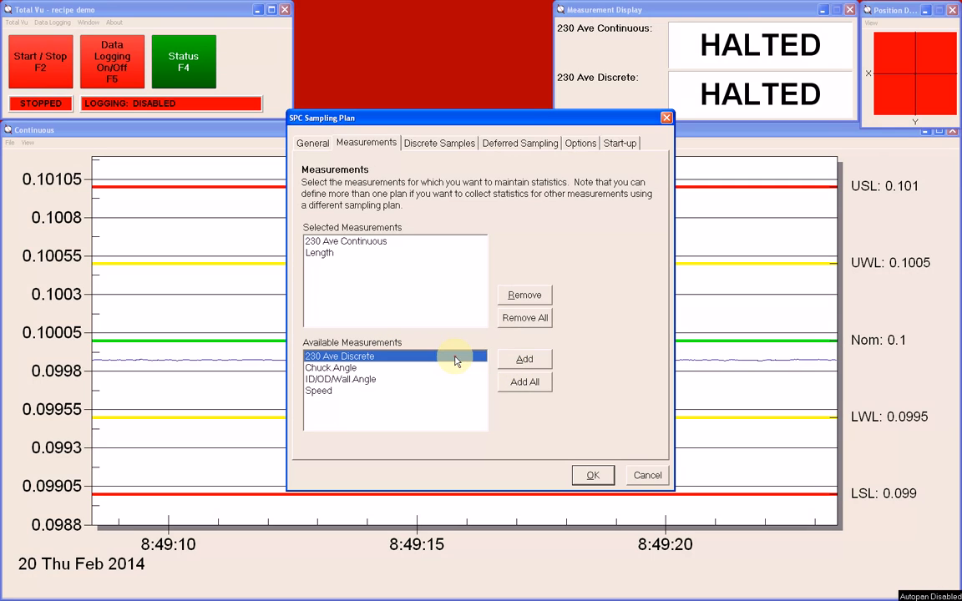
pyautogui.click(521, 360)
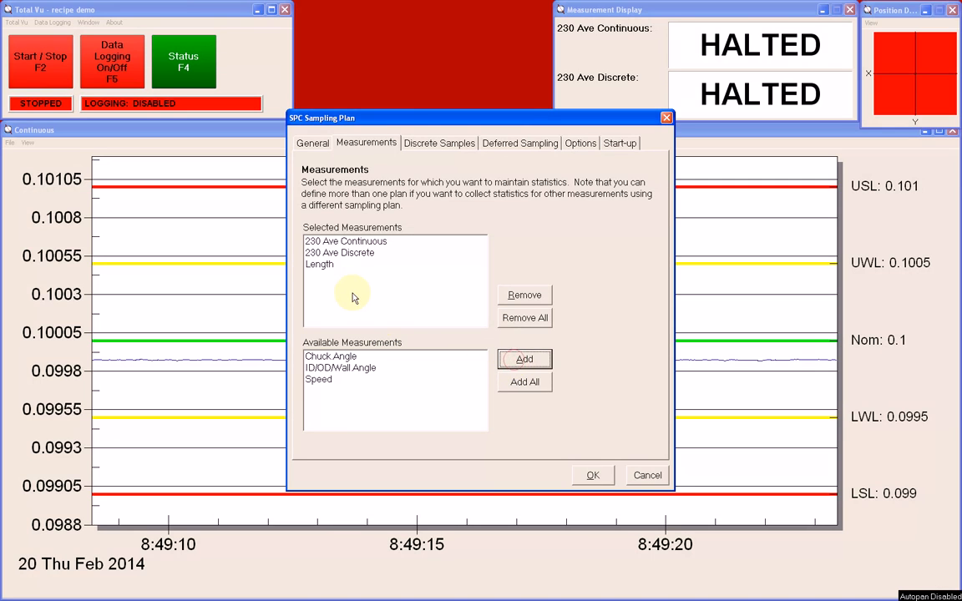
pyautogui.click(340, 267)
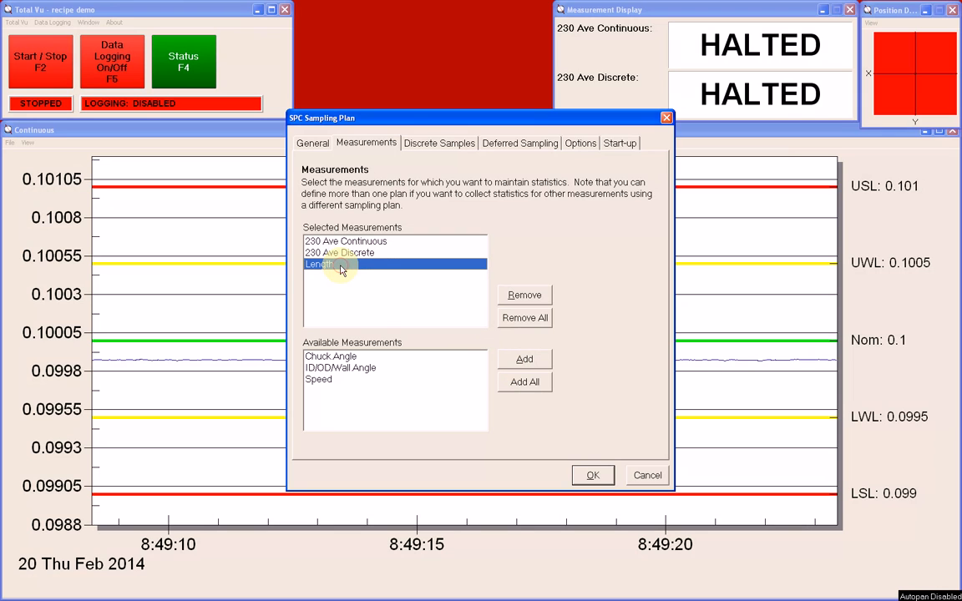
pyautogui.click(520, 298)
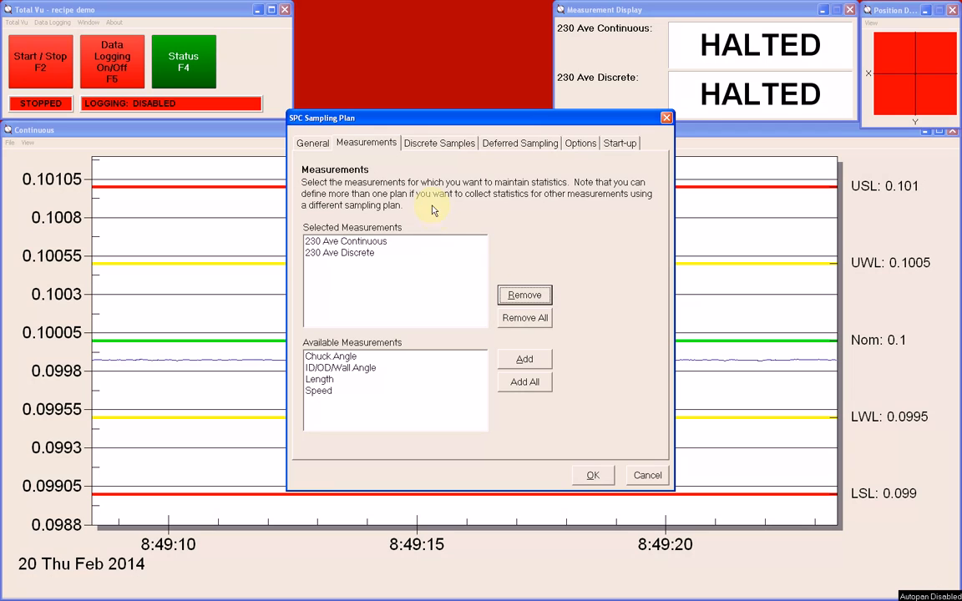
# - Try selecting 230 Ave Continuous and 230 Ave Discrete for discrete samples, and clear both again
pyautogui.click(438, 146)
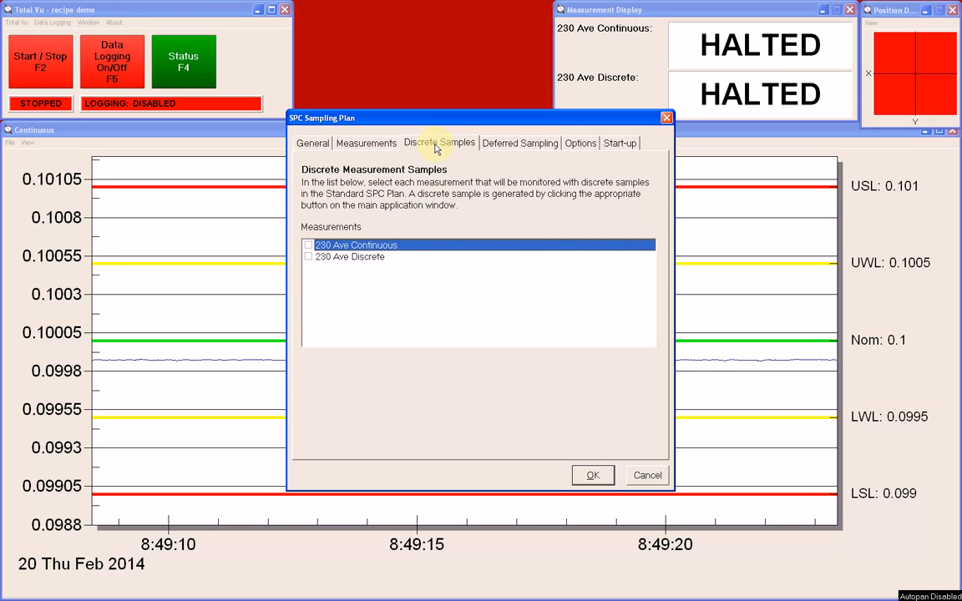
pyautogui.click(307, 247)
pyautogui.click(308, 257)
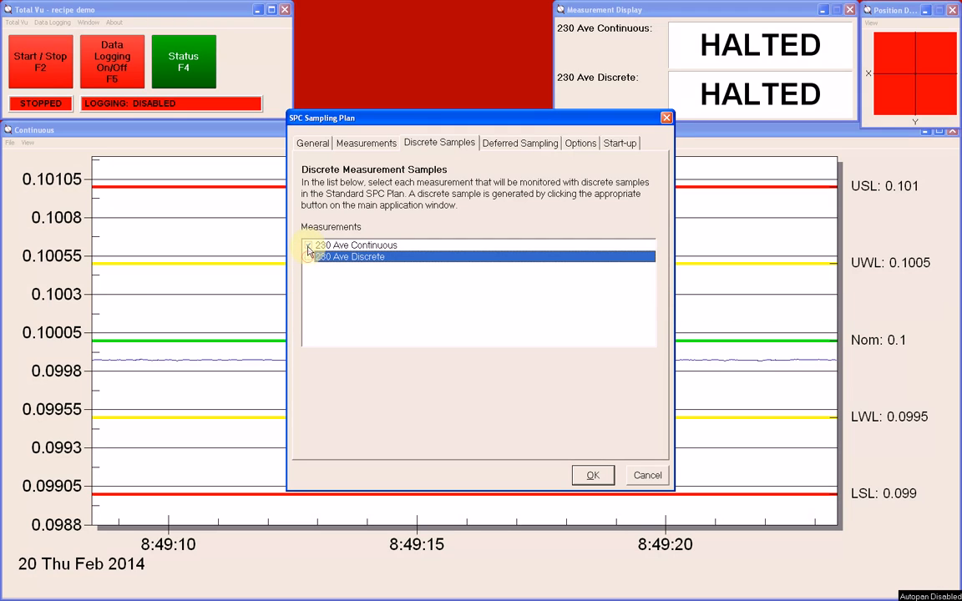
pyautogui.click(308, 245)
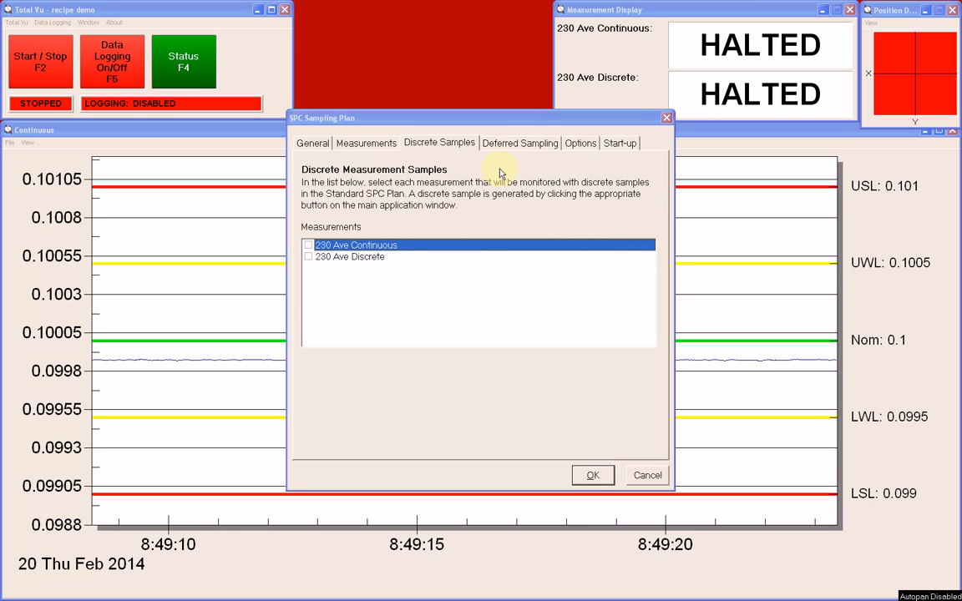
# - Try selecting 230 Ave Continuous and 230 Ave Discrete for deferred sampling, and clear both again
pyautogui.click(511, 144)
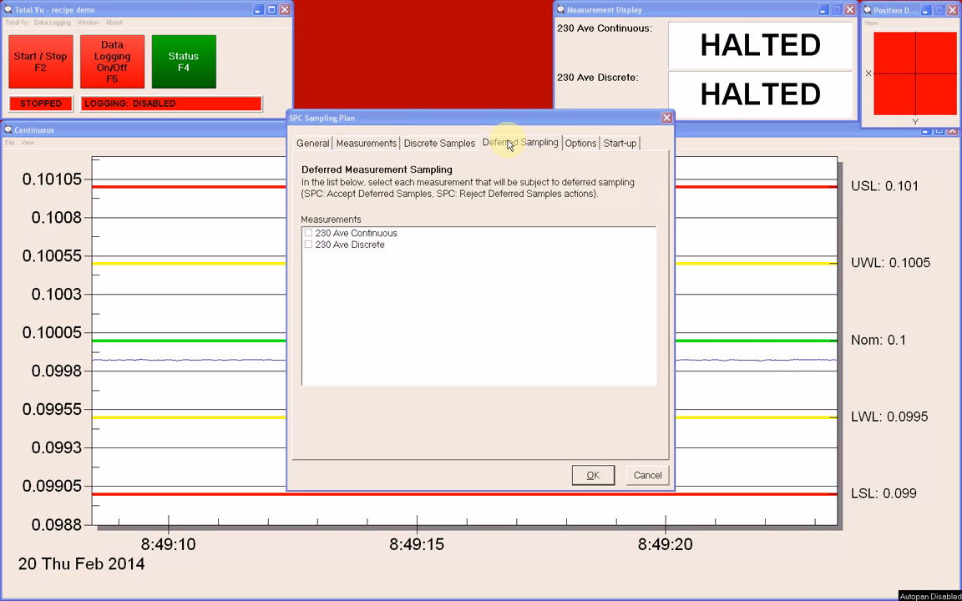
pyautogui.click(309, 235)
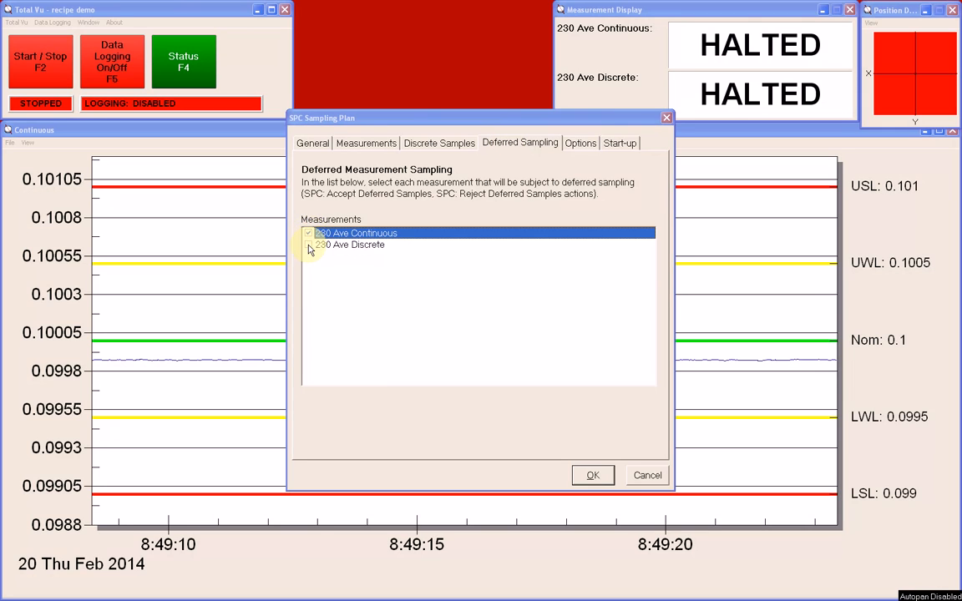
pyautogui.click(308, 246)
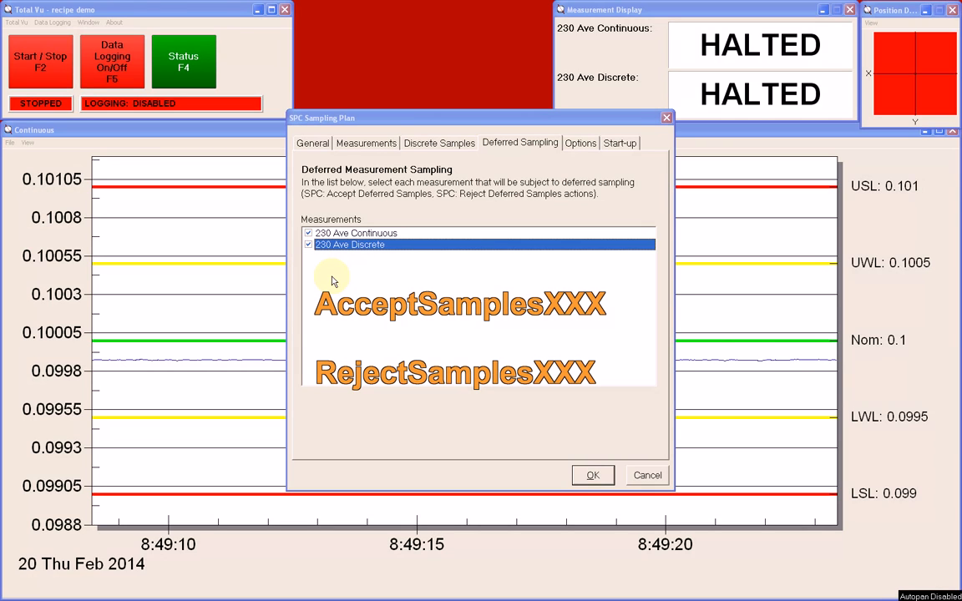
pyautogui.click(311, 234)
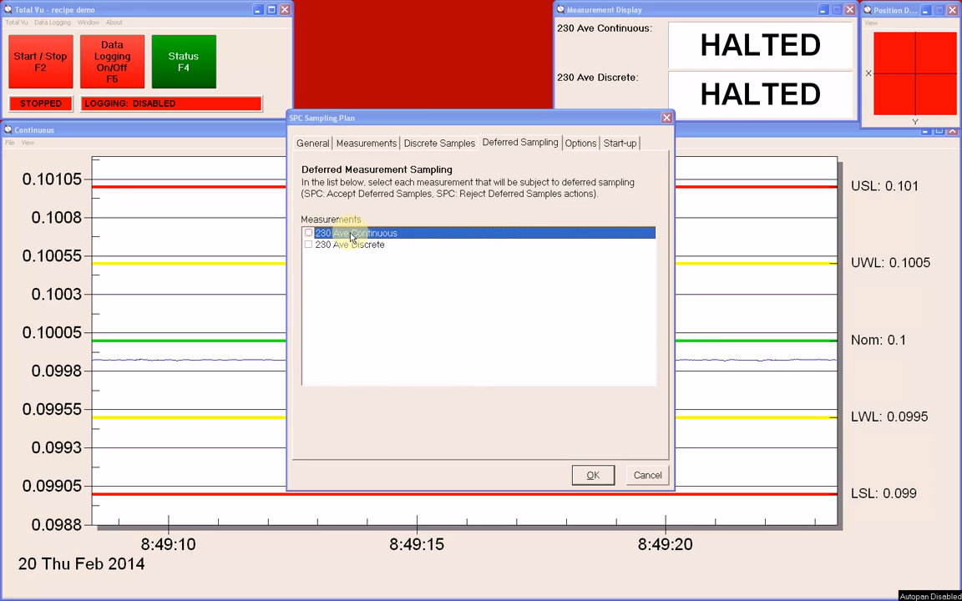
# - Enable the SPC data backup for the Standard SPC plan with an interval of 5 seconds
pyautogui.click(579, 145)
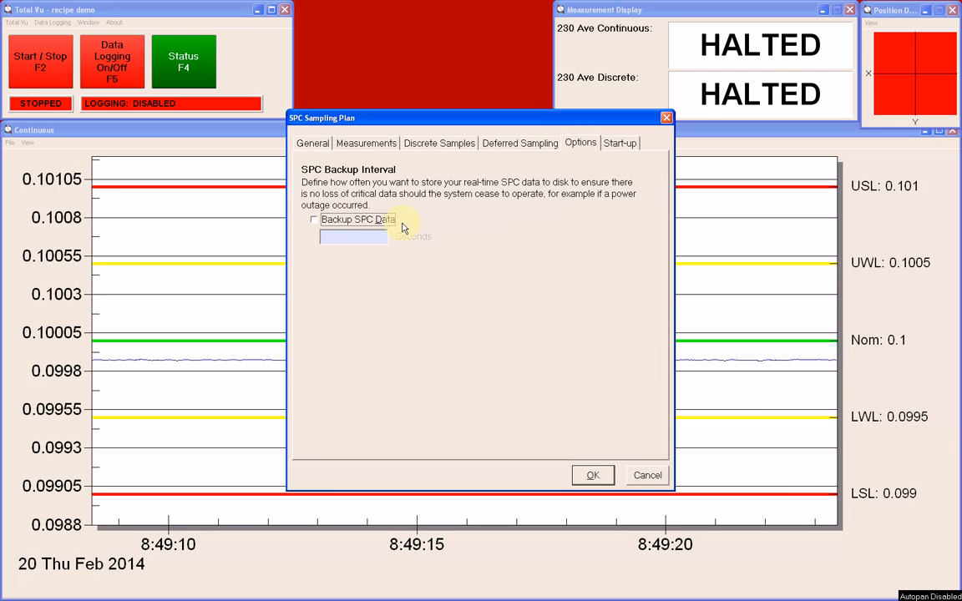
pyautogui.click(315, 221)
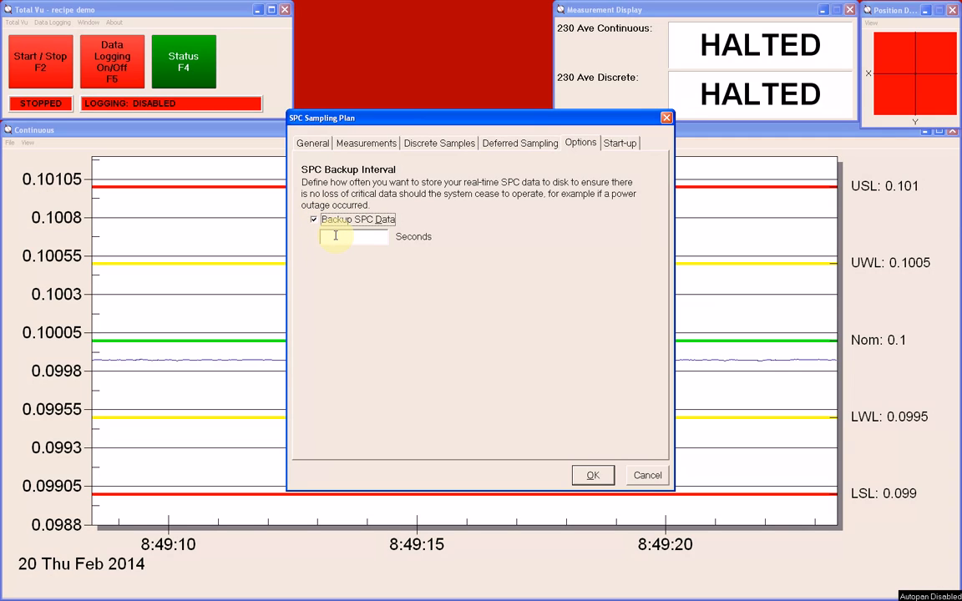
pyautogui.click(335, 237)
pyautogui.write('5')
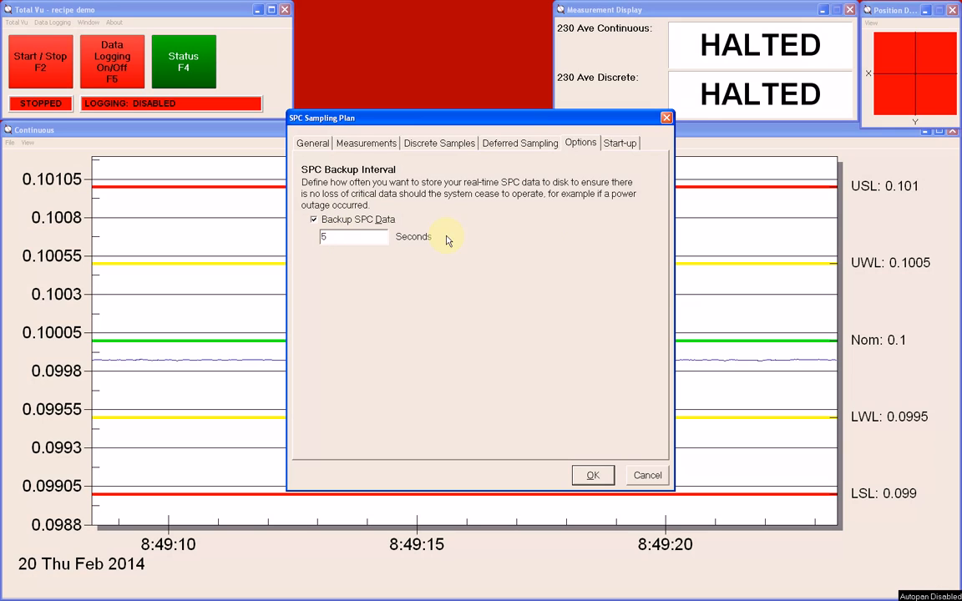
# - Set the plan's SPC start-up state to Restore Last SPC State and save the Standard SPC plan
pyautogui.click(620, 147)
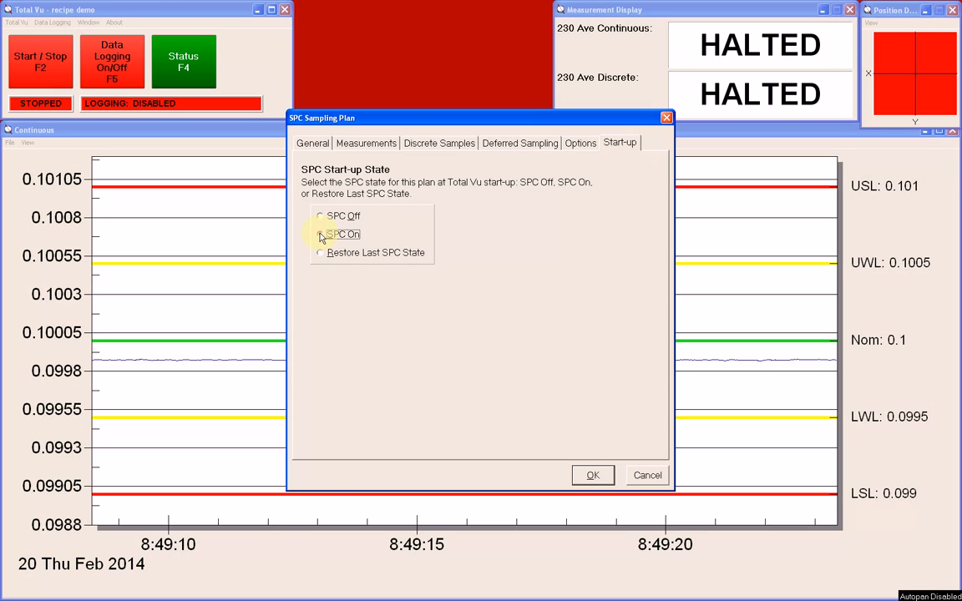
pyautogui.click(320, 216)
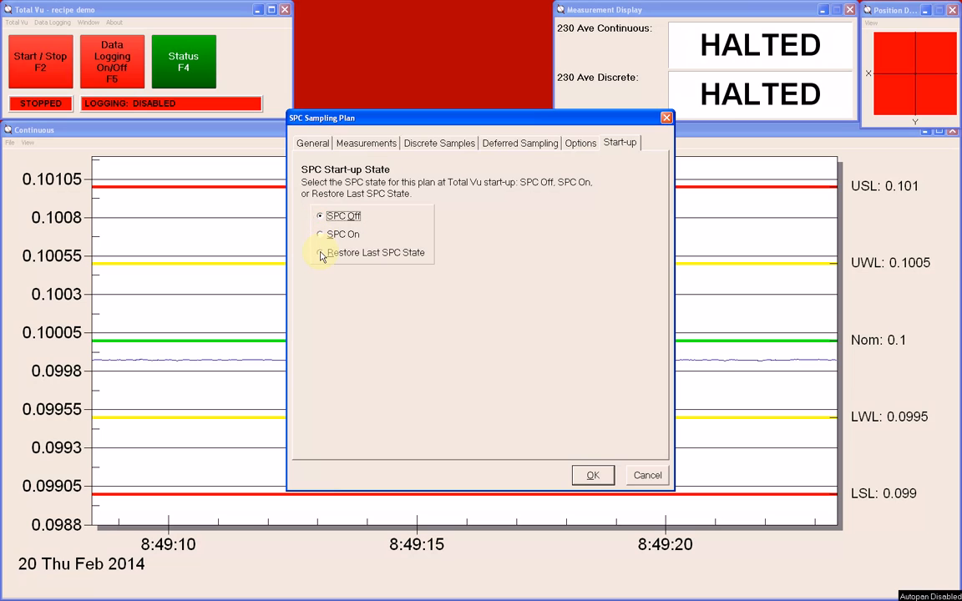
pyautogui.click(321, 254)
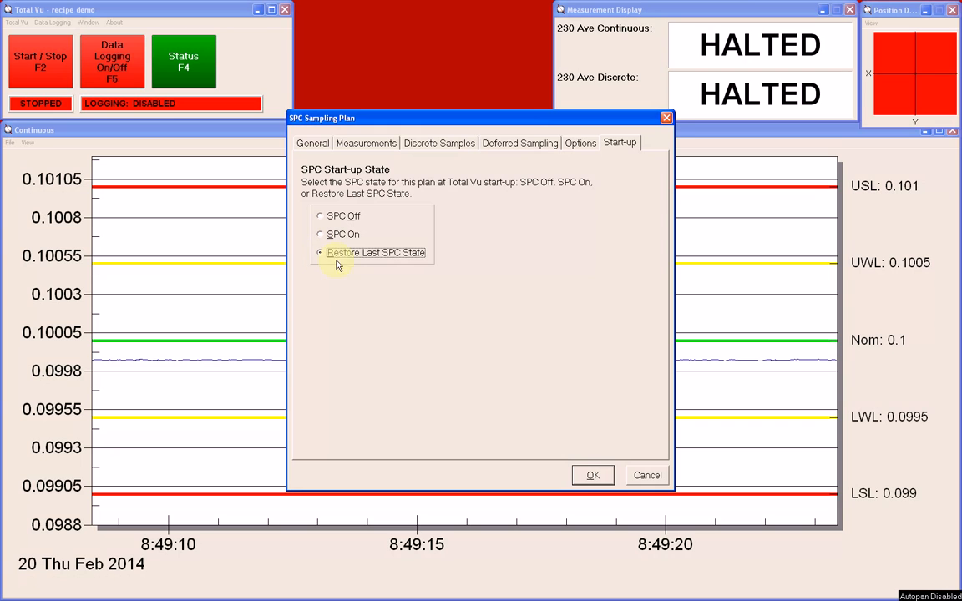
pyautogui.click(590, 475)
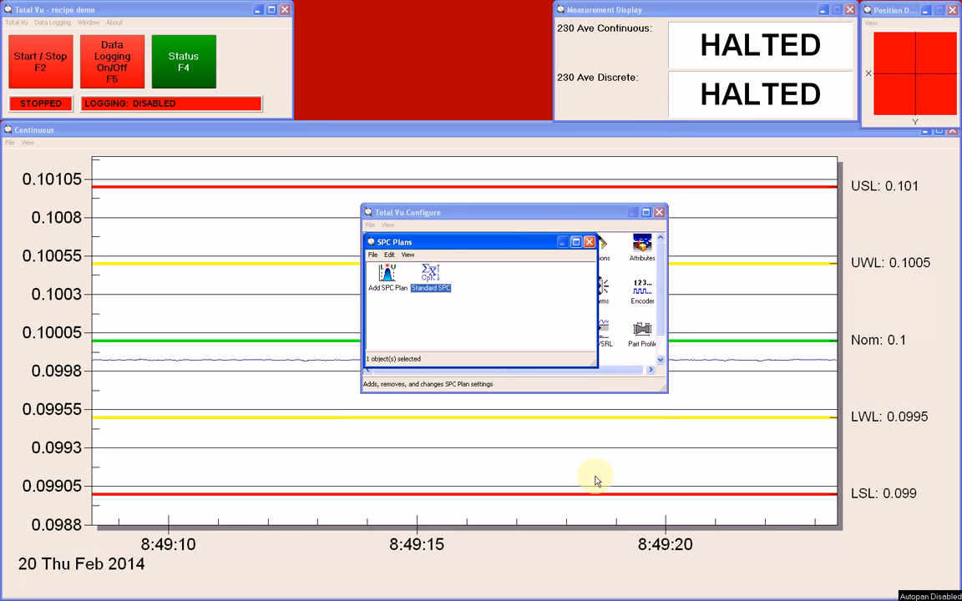
# - Start adding a new SPC plan with 230 Ave Continuous and 230 Ave Discrete as its measurements, and proceed to the sampling intervals
pyautogui.doubleClick(387, 278)
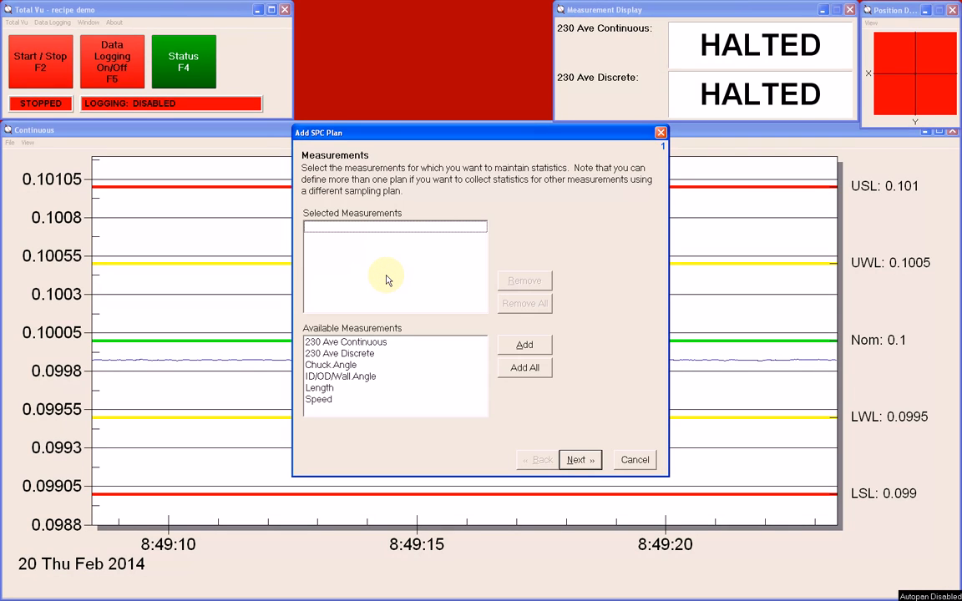
pyautogui.click(398, 345)
pyautogui.click(523, 345)
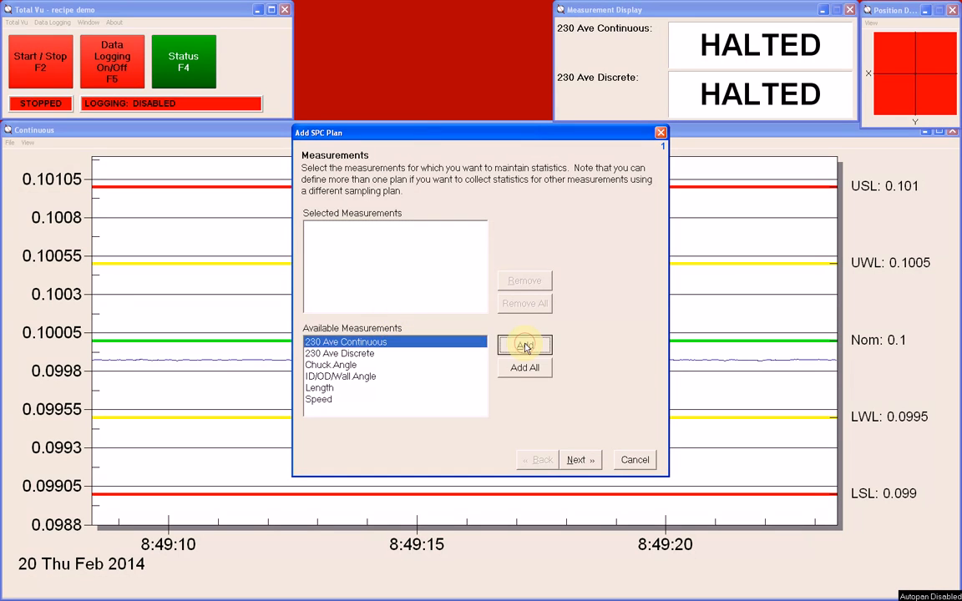
pyautogui.click(455, 344)
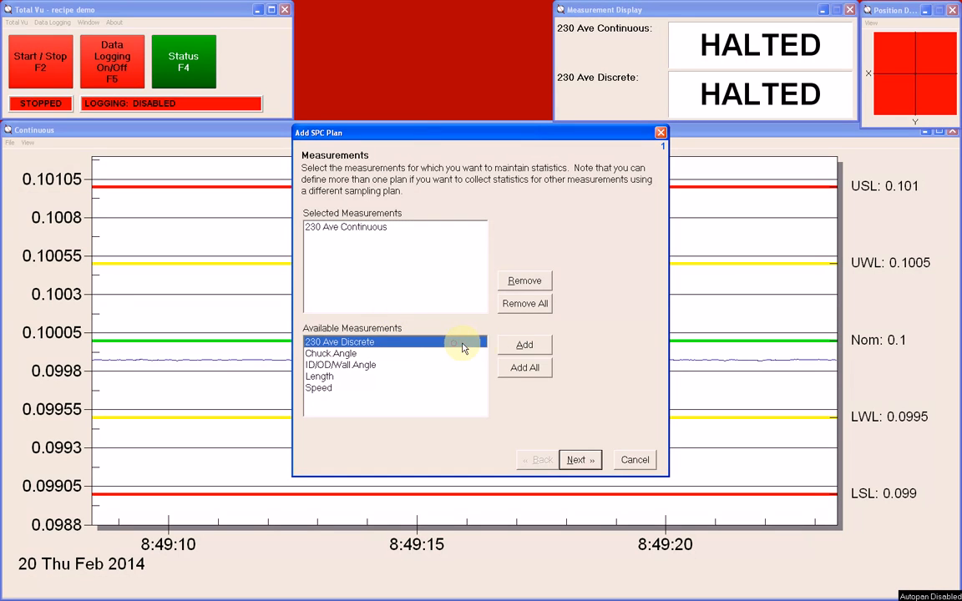
pyautogui.click(514, 348)
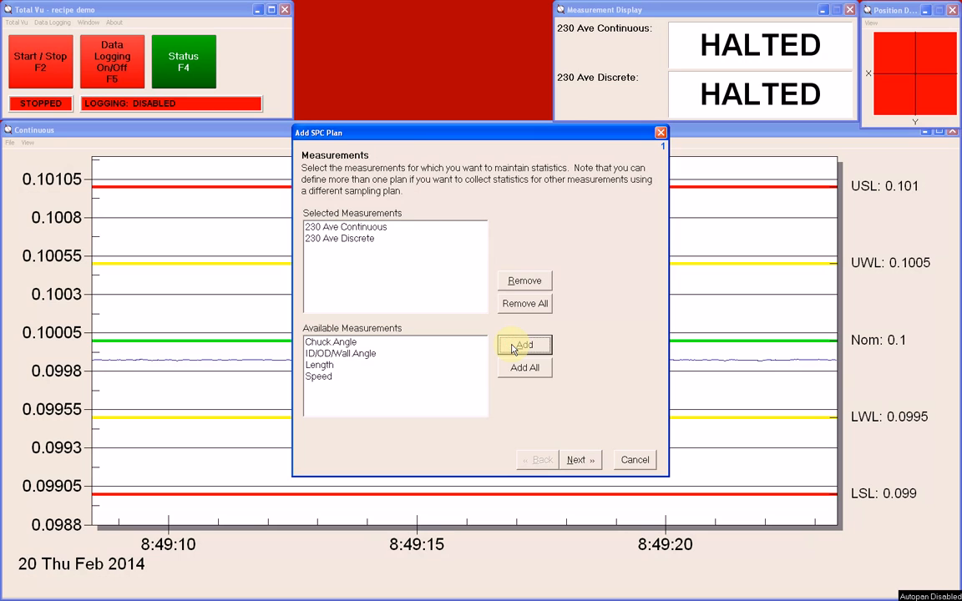
pyautogui.click(580, 460)
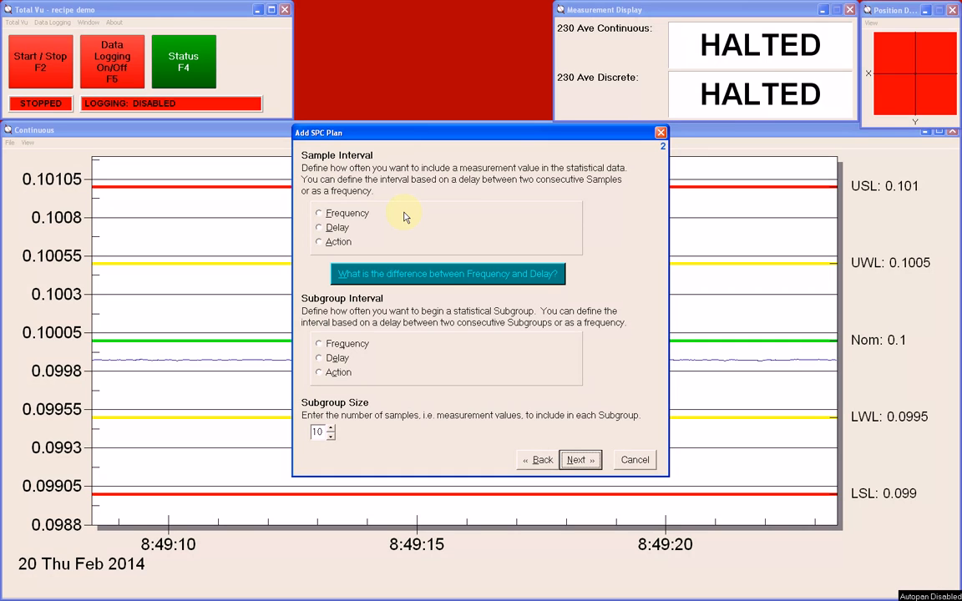
# - Base the new plan's sample interval on Frequency, with Seconds as its unit
pyautogui.click(320, 214)
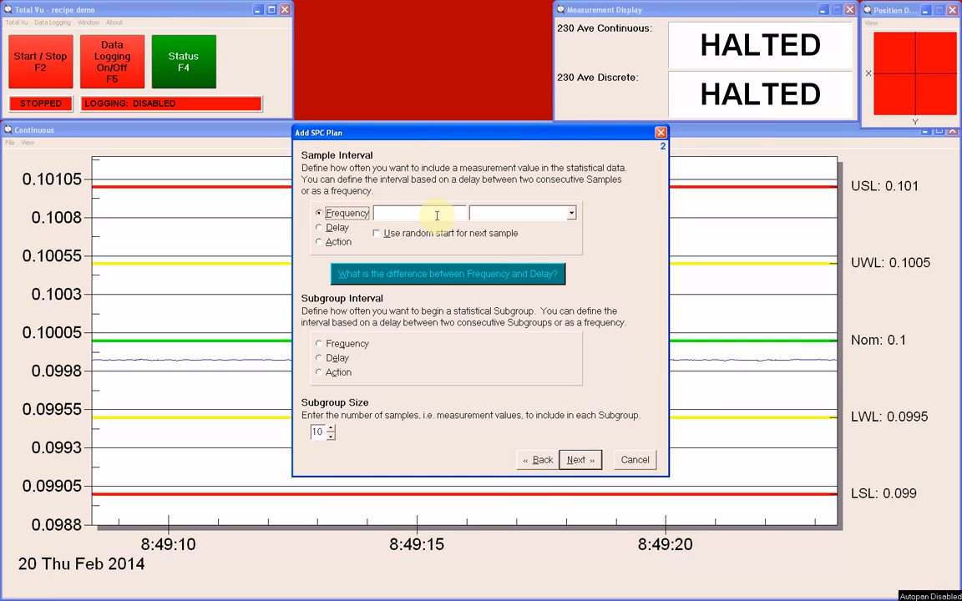
pyautogui.click(571, 213)
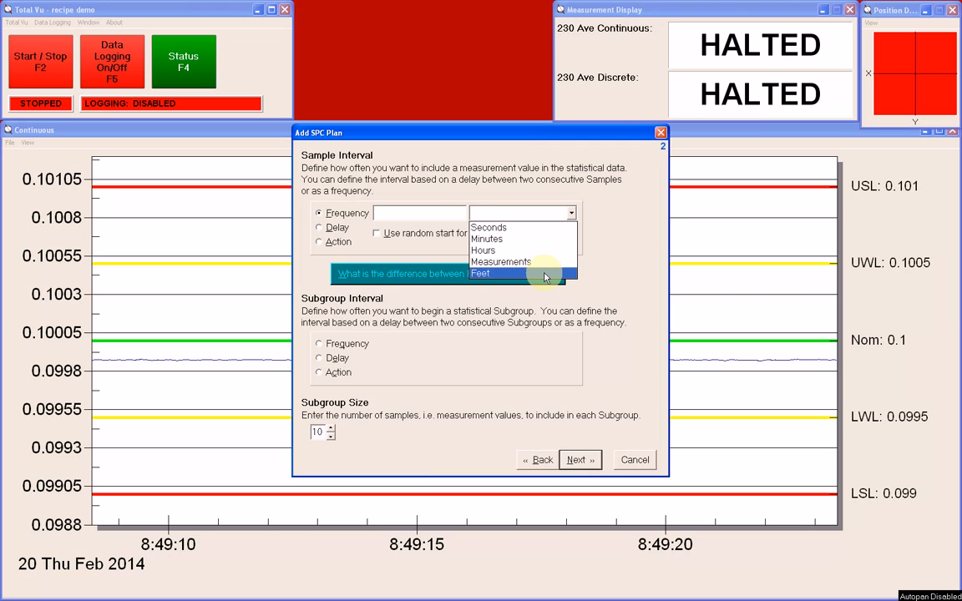
pyautogui.click(539, 229)
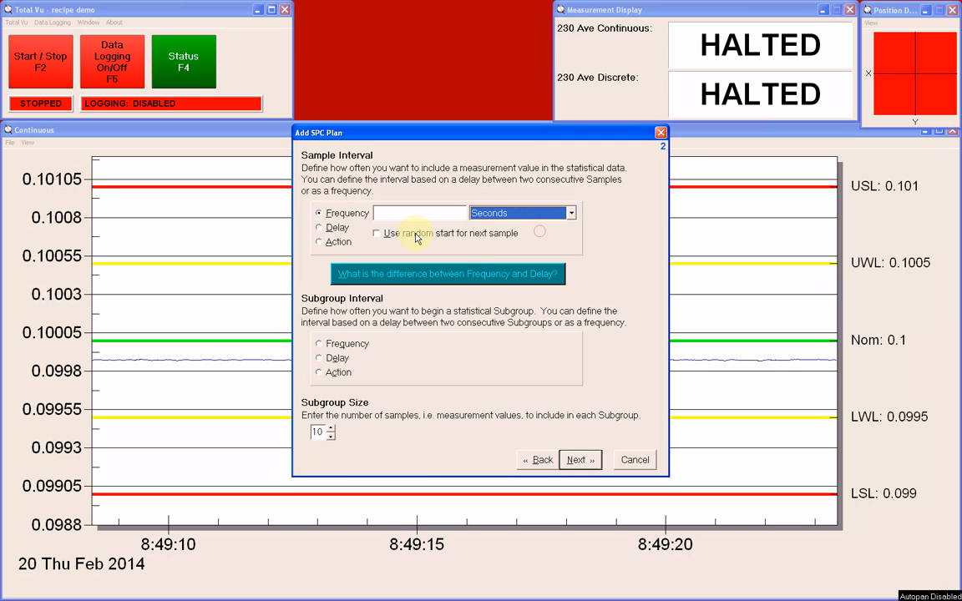
# - Try the Delay option with a random start for the next sample, and the Action option, for the sample interval
pyautogui.click(318, 215)
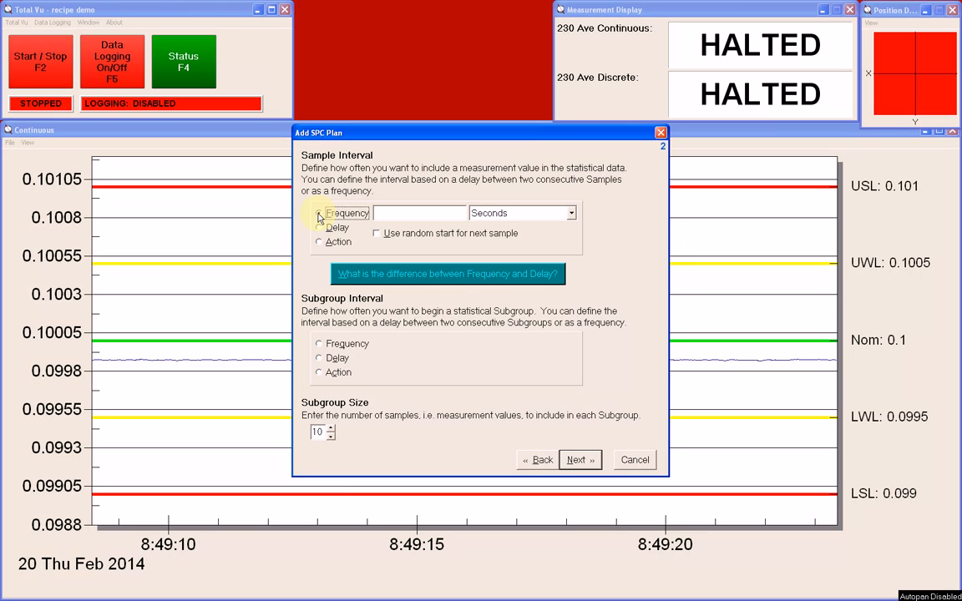
pyautogui.click(319, 230)
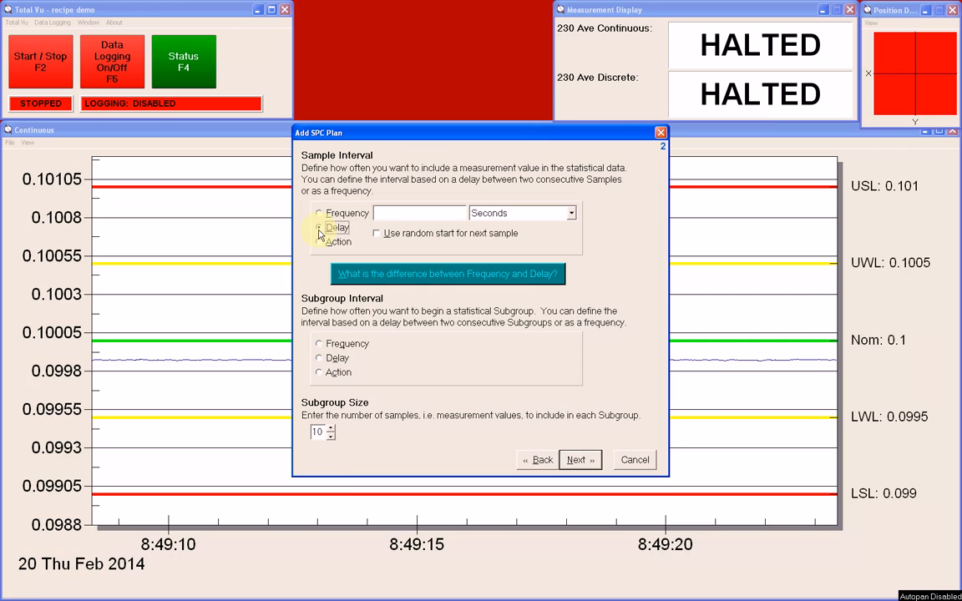
pyautogui.click(377, 237)
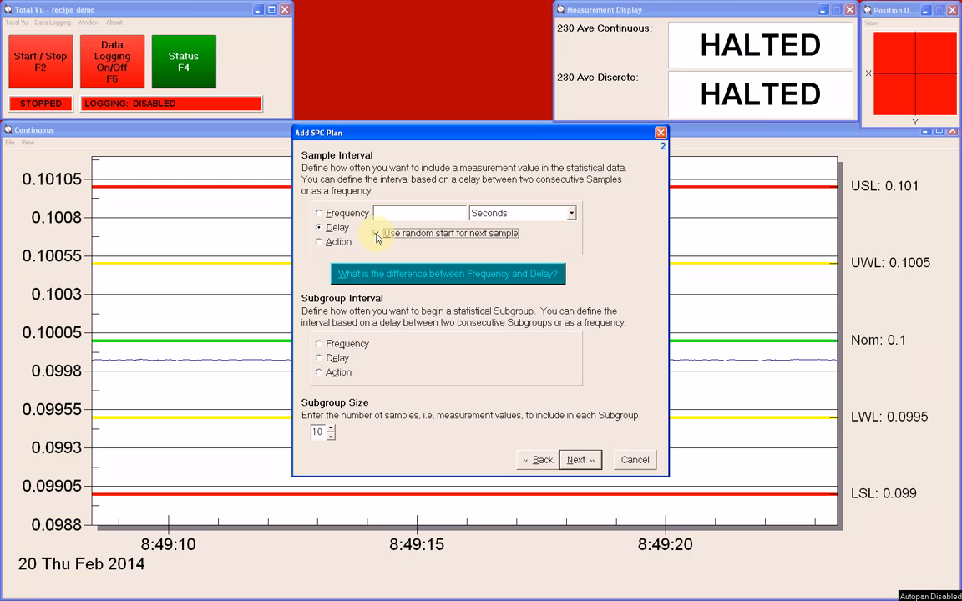
pyautogui.click(376, 237)
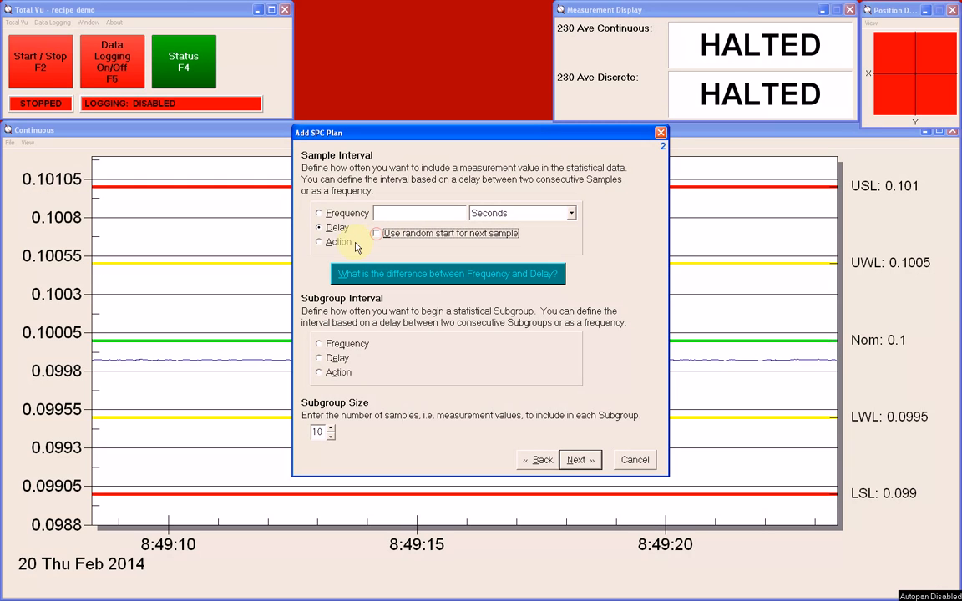
pyautogui.click(319, 243)
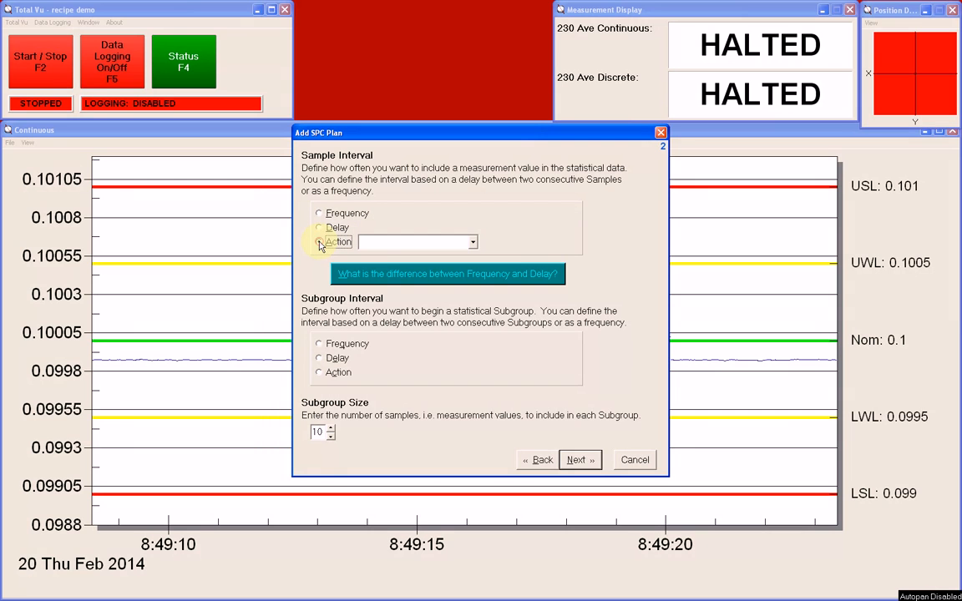
pyautogui.click(370, 242)
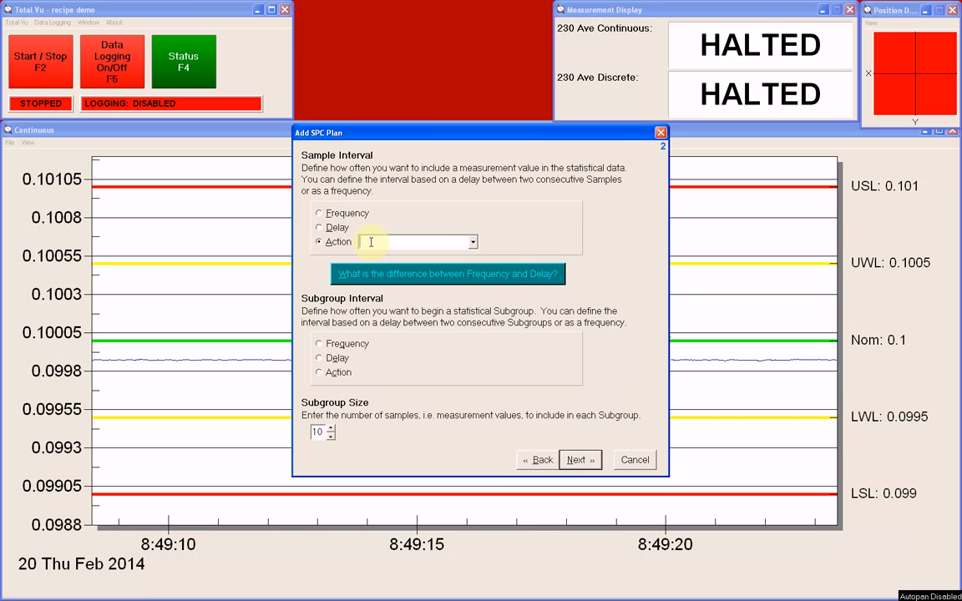
# - Set the sample interval to a Frequency of 0.5 seconds
pyautogui.click(330, 214)
pyautogui.click(389, 213)
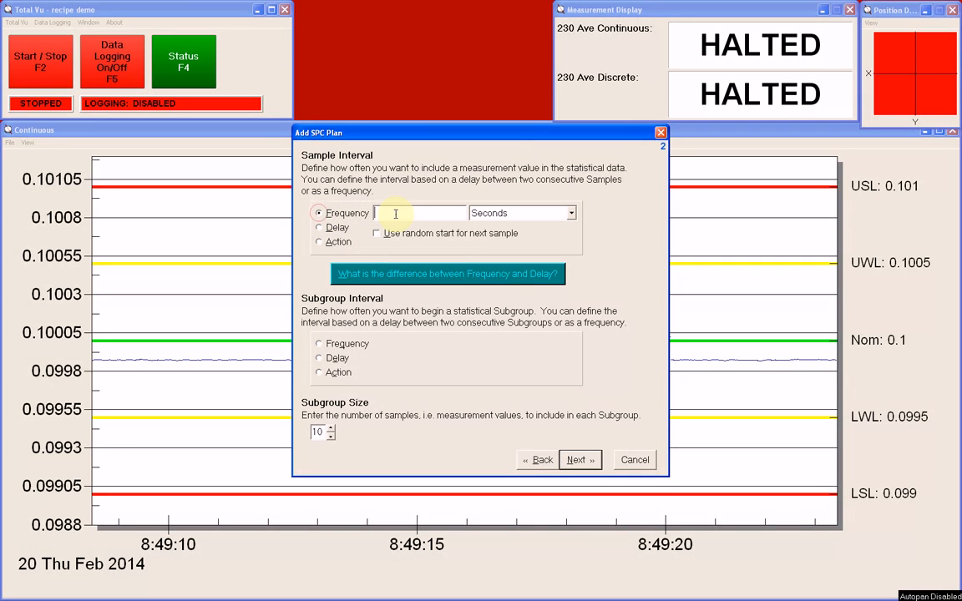
pyautogui.write('0.5')
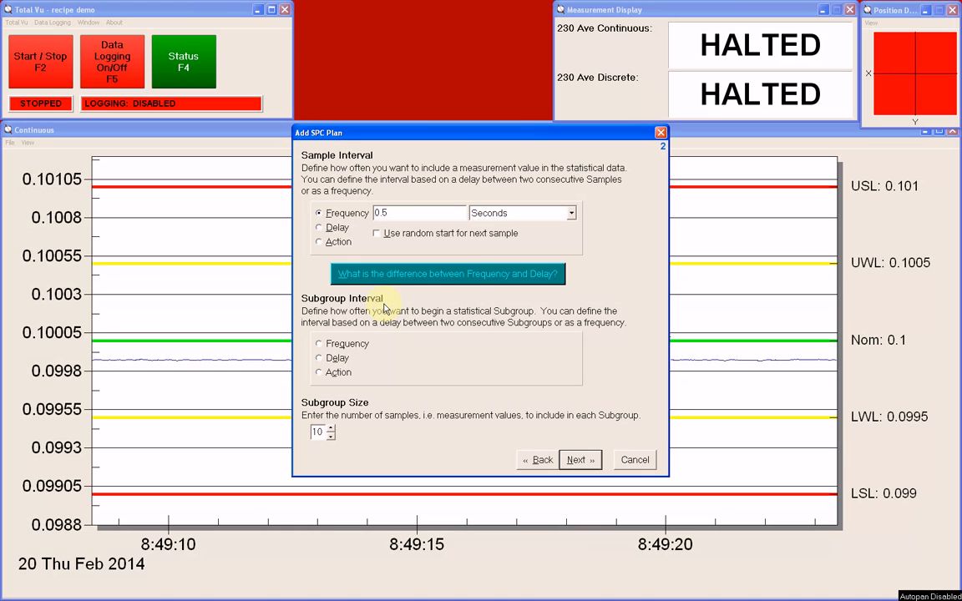
# - Set the subgroup interval to a Delay of 2 seconds
pyautogui.click(338, 358)
pyautogui.click(389, 345)
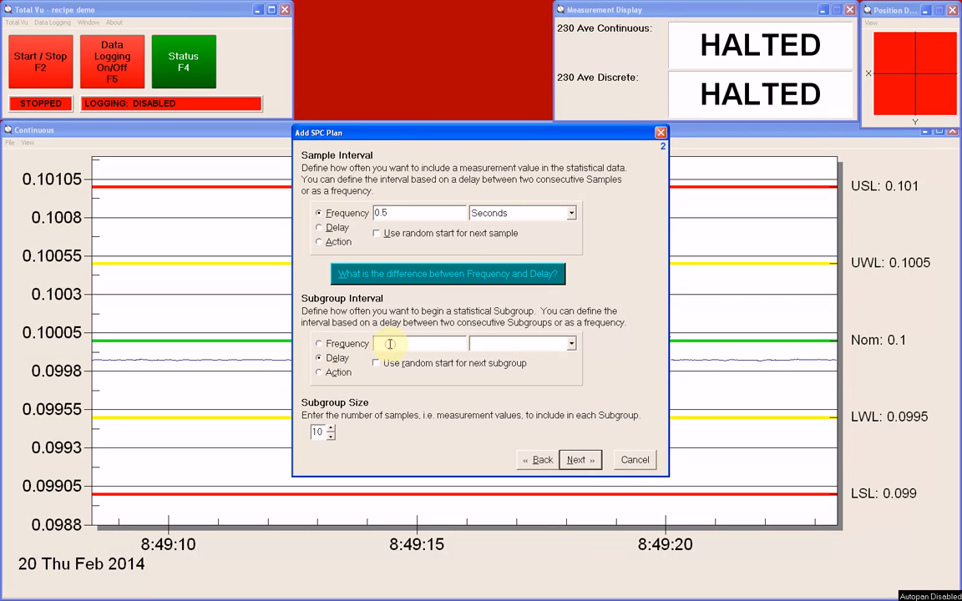
pyautogui.write('2')
pyautogui.click(480, 345)
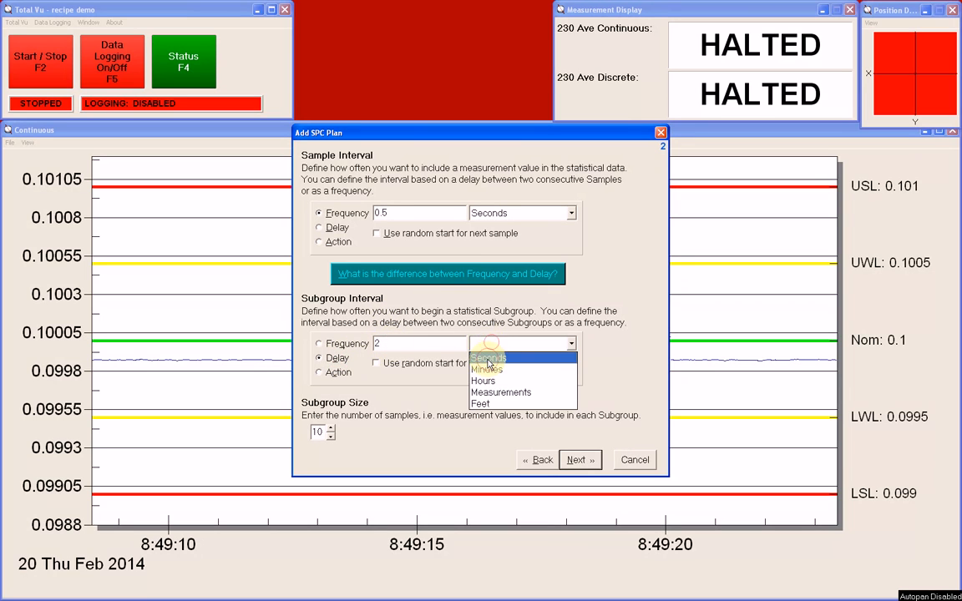
pyautogui.click(489, 355)
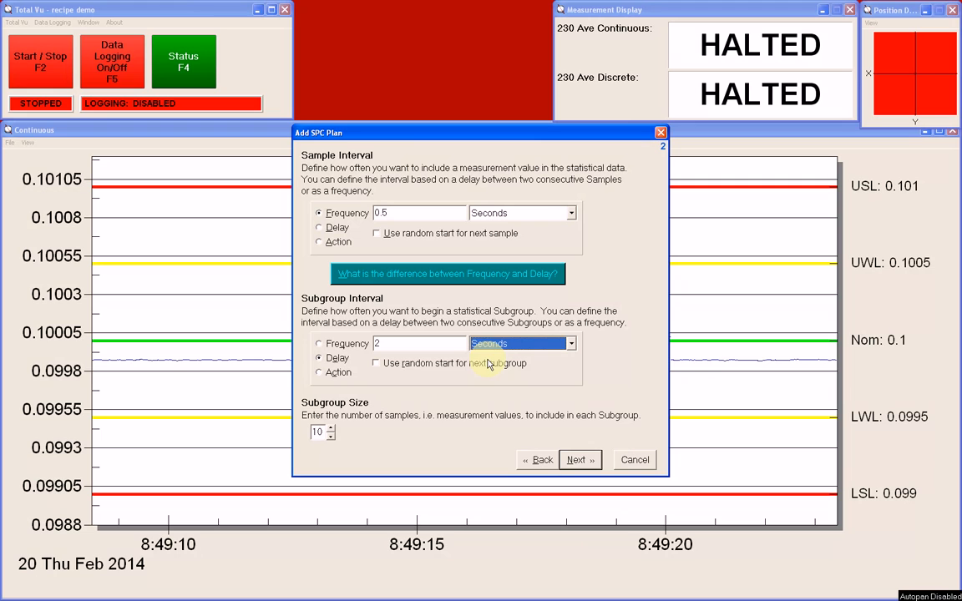
# - Keep the subgroup size at 10 samples, review both intervals and proceed to the control limit calculation
pyautogui.doubleClick(317, 431)
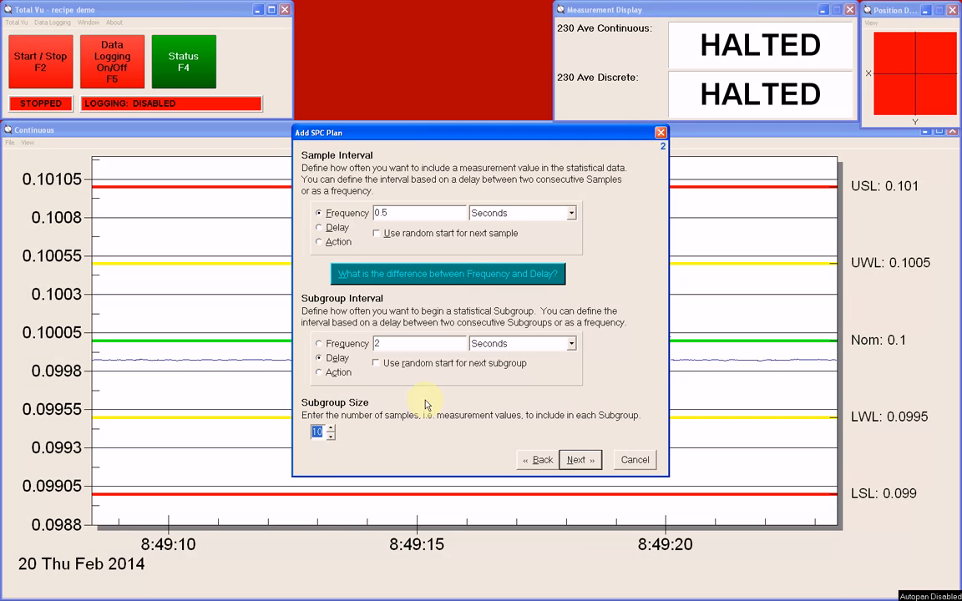
pyautogui.doubleClick(378, 214)
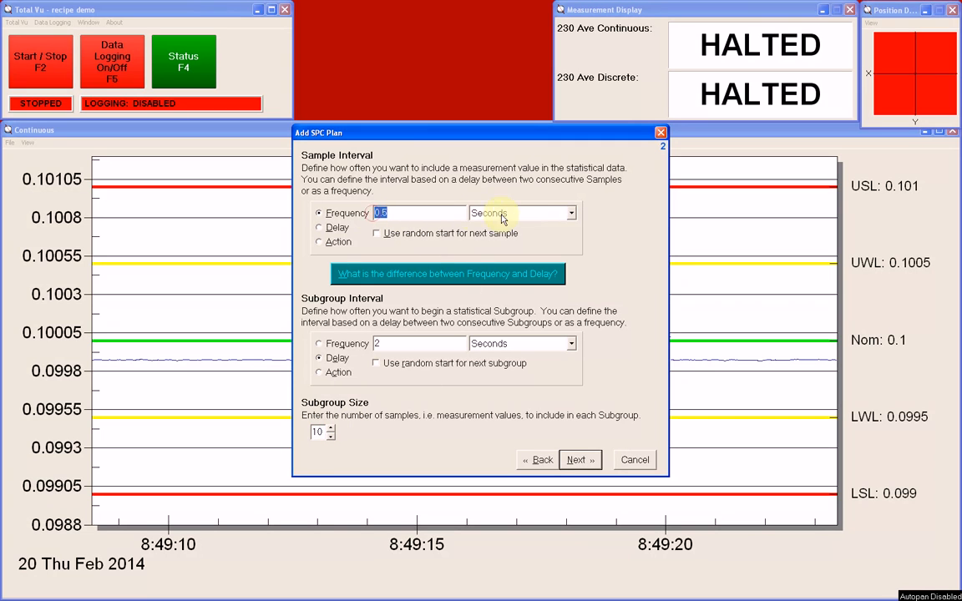
pyautogui.doubleClick(315, 431)
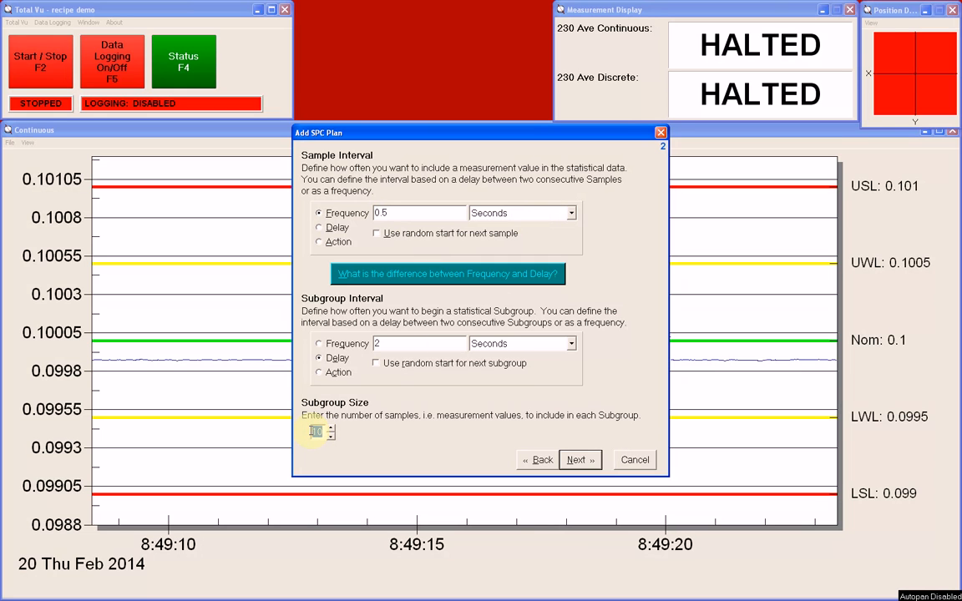
pyautogui.doubleClick(375, 343)
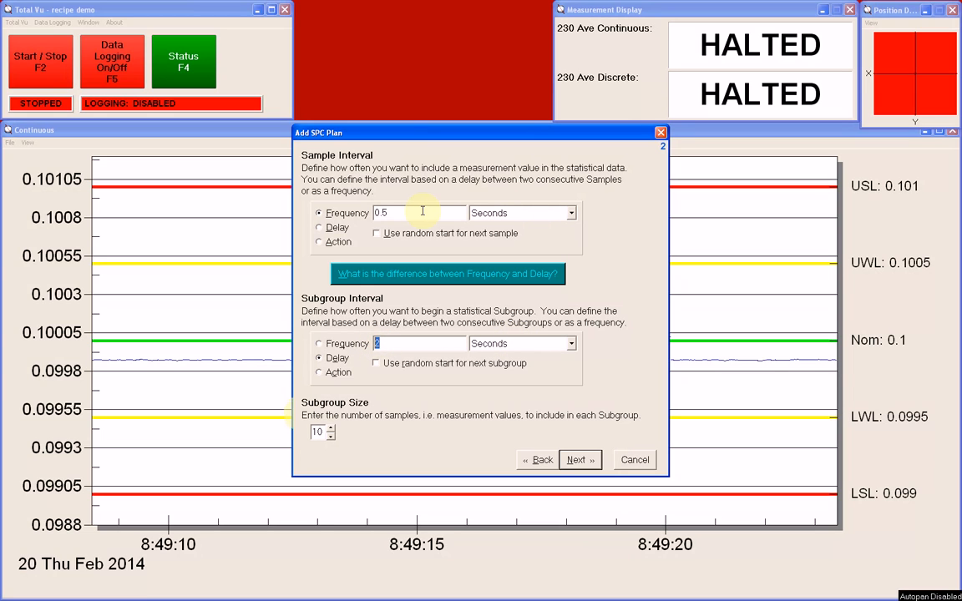
pyautogui.click(587, 462)
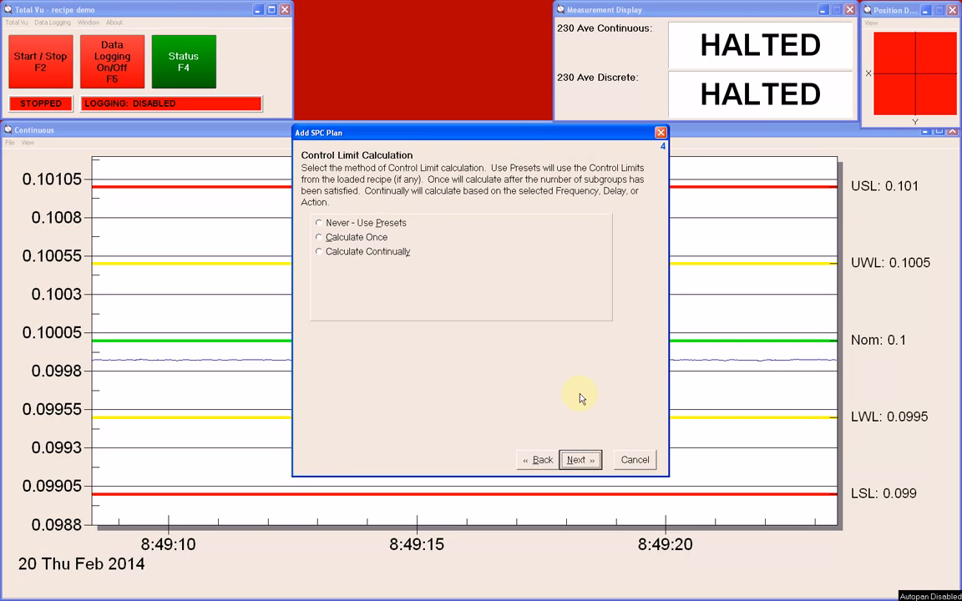
# - Set the control limits to Calculate Continually with a Delay of 1 minute
pyautogui.click(320, 239)
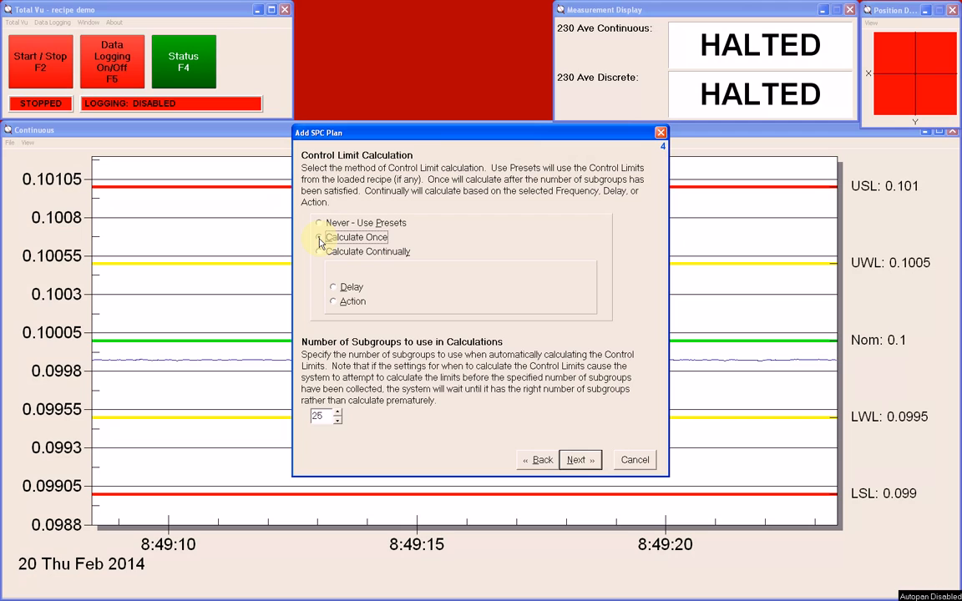
pyautogui.click(319, 239)
pyautogui.click(320, 252)
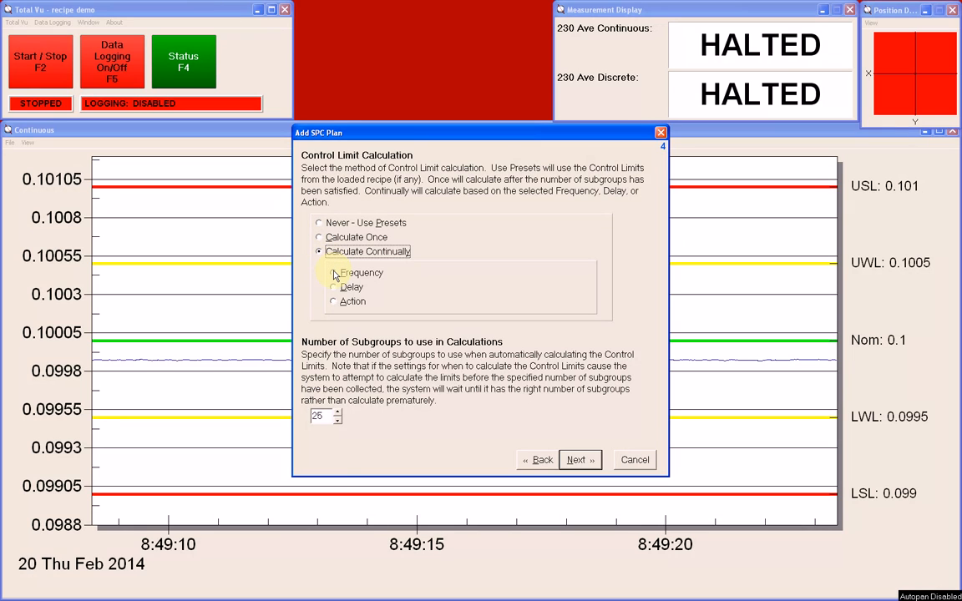
pyautogui.click(333, 287)
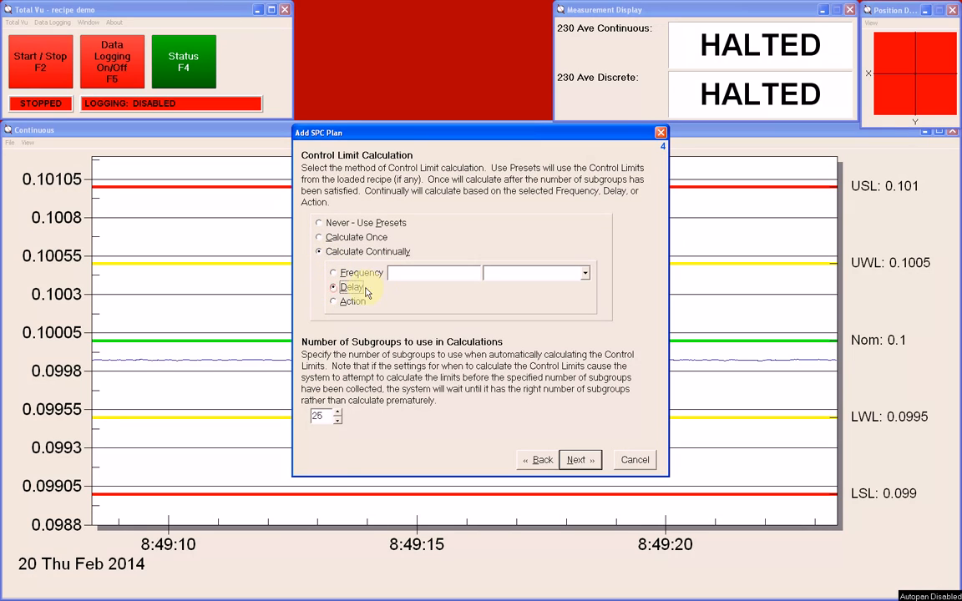
pyautogui.click(399, 274)
pyautogui.write('1')
pyautogui.click(489, 276)
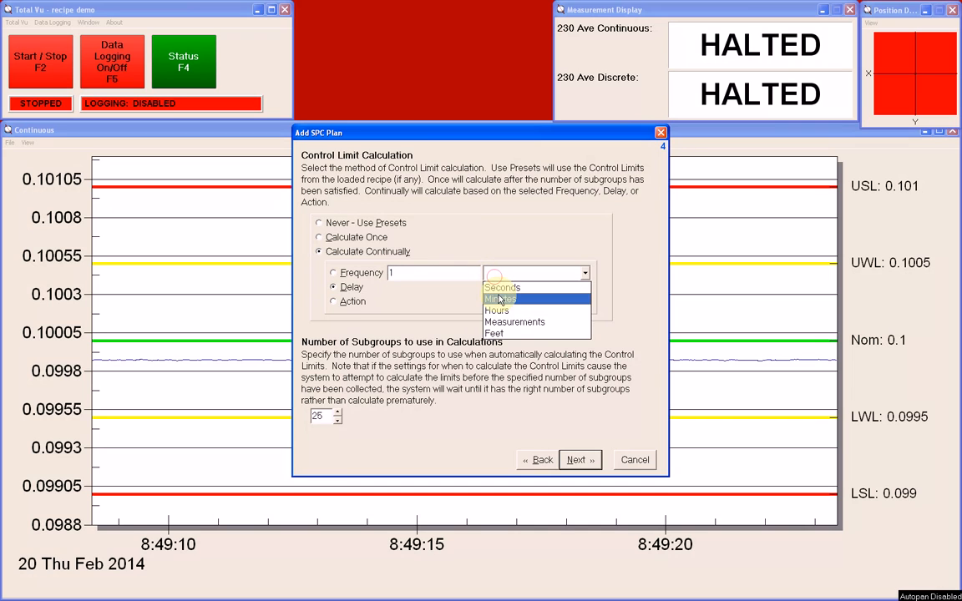
pyautogui.click(500, 299)
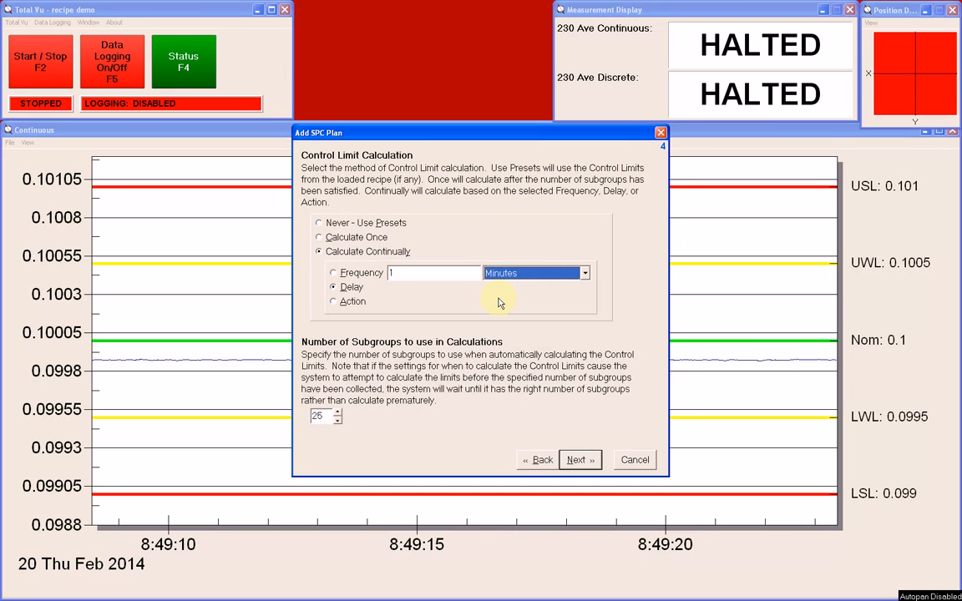
# - Set the number of subgroups used in the control limit calculations to 10 and proceed to the SPC backup interval
pyautogui.doubleClick(315, 416)
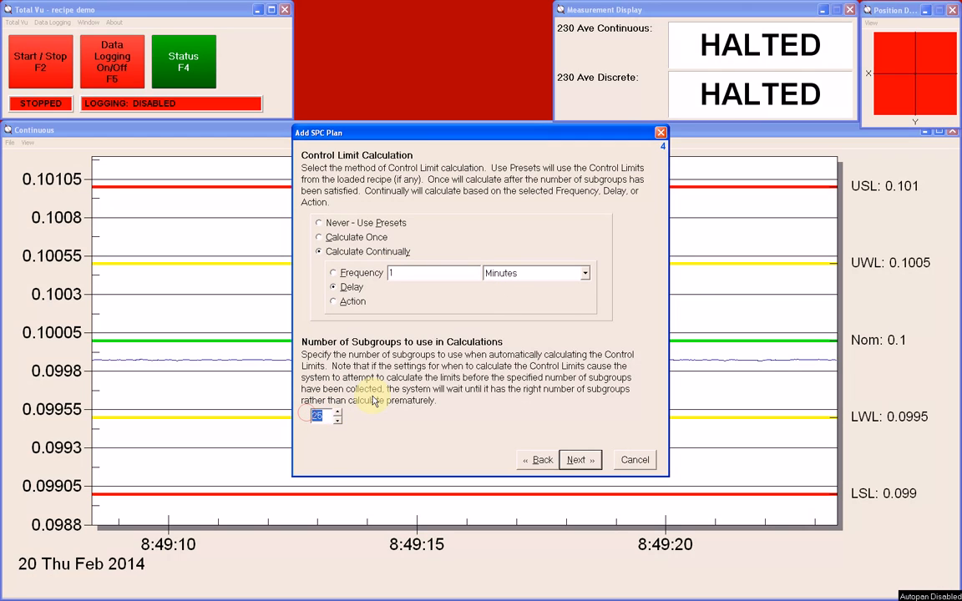
pyautogui.write('10')
pyautogui.click(576, 460)
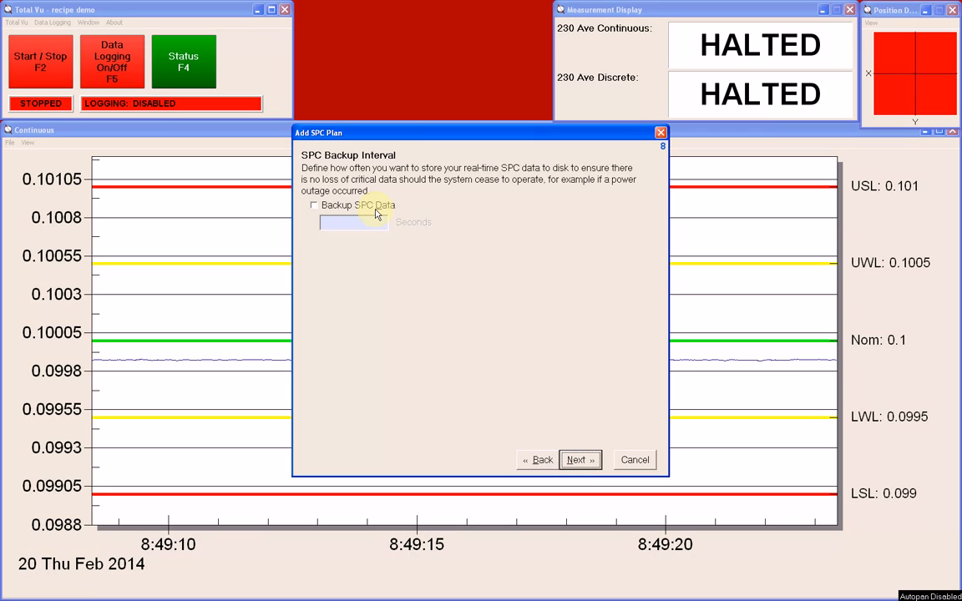
# - Enable the SPC data backup for the new plan every 5 seconds and proceed to the start-up state
pyautogui.click(315, 208)
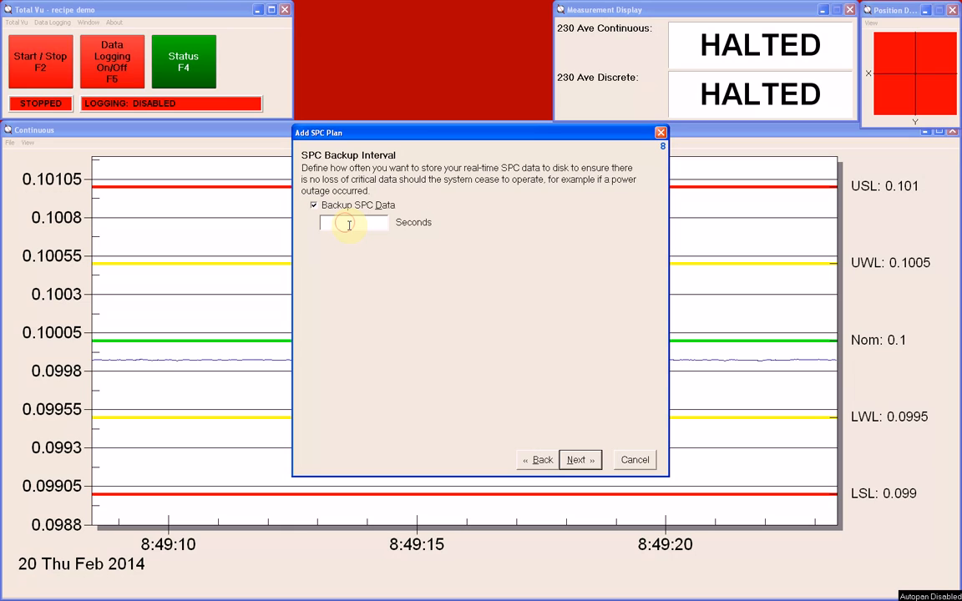
pyautogui.write('5')
pyautogui.click(580, 461)
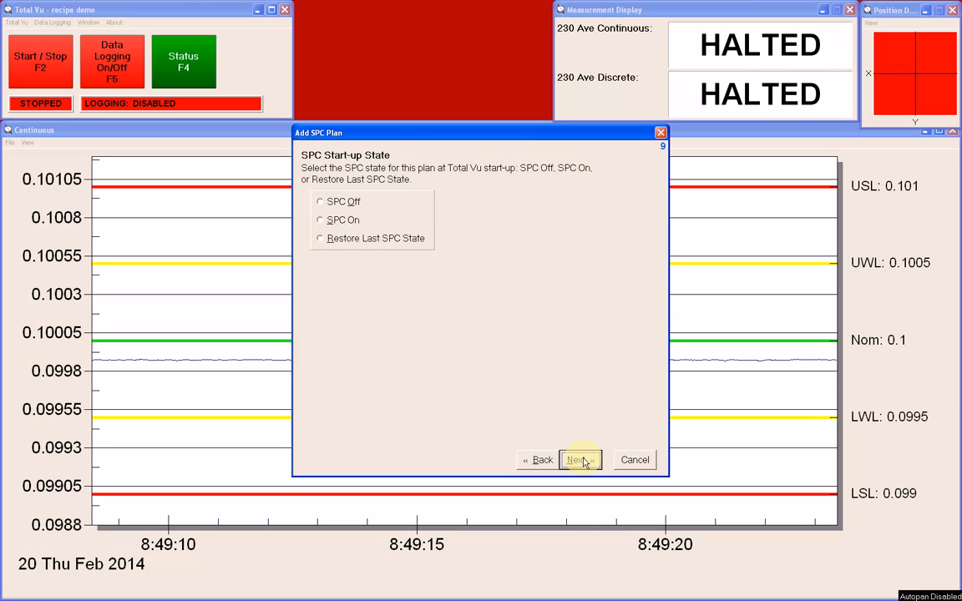
# - Set the new plan's SPC start-up state to Restore Last SPC State and proceed to the plan name
pyautogui.click(350, 221)
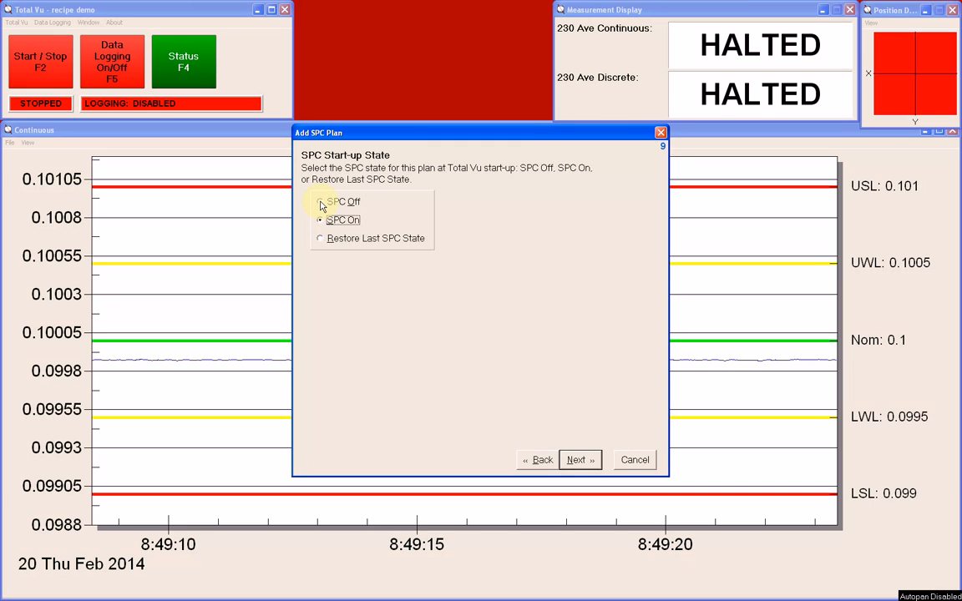
pyautogui.click(322, 203)
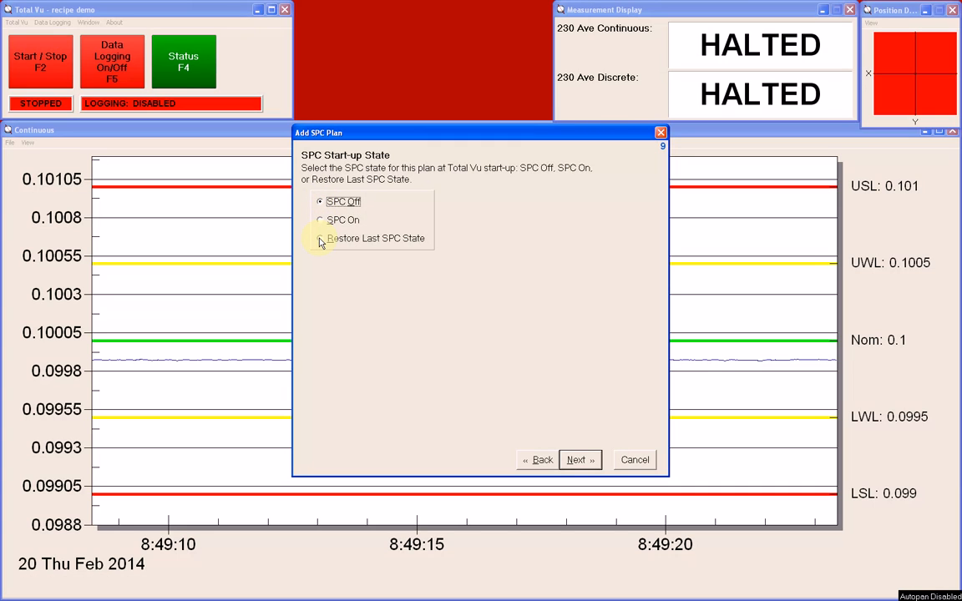
pyautogui.click(322, 241)
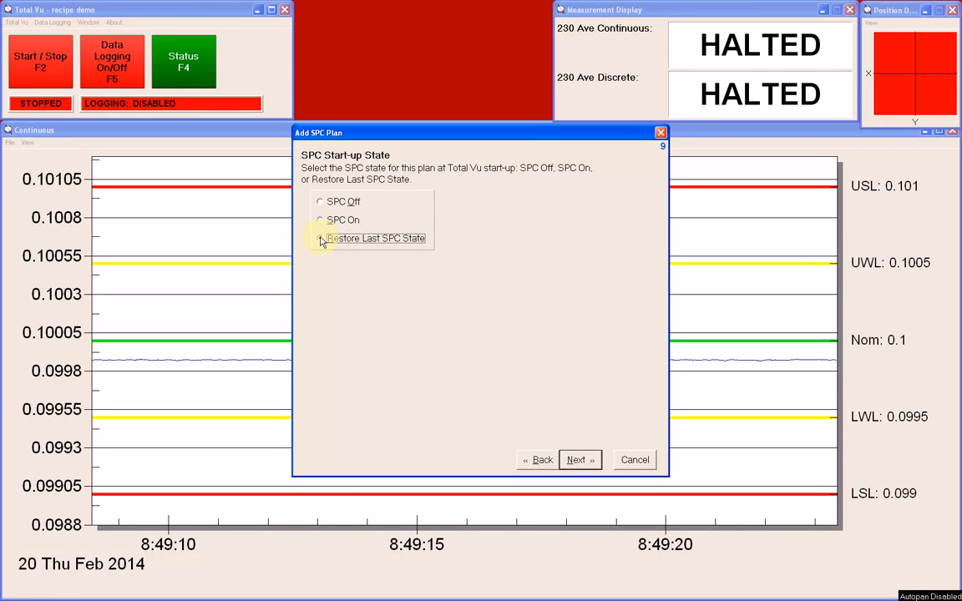
pyautogui.click(579, 461)
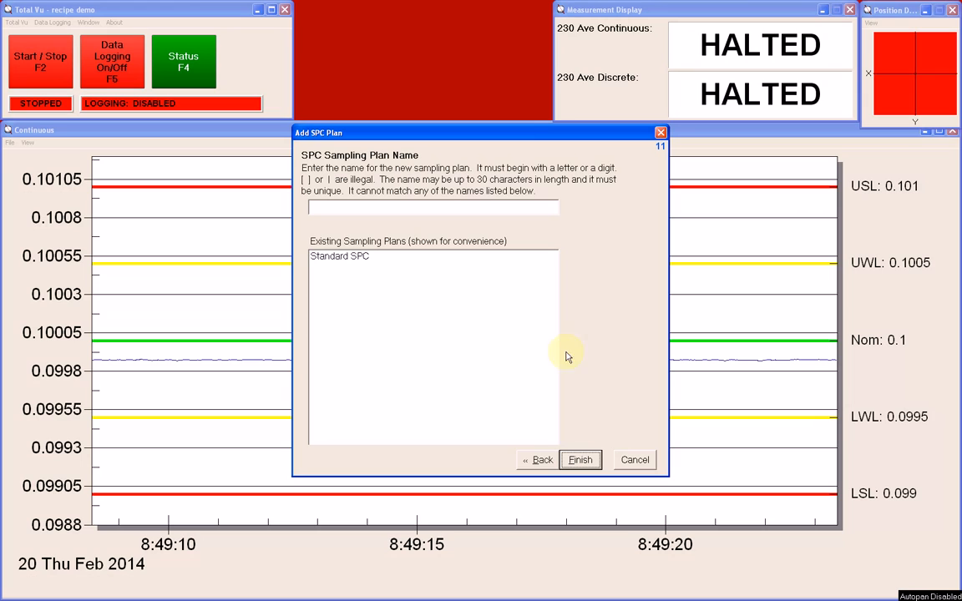
# - Name the new sampling plan "Advanced SPC" and finish adding it
pyautogui.click(495, 206)
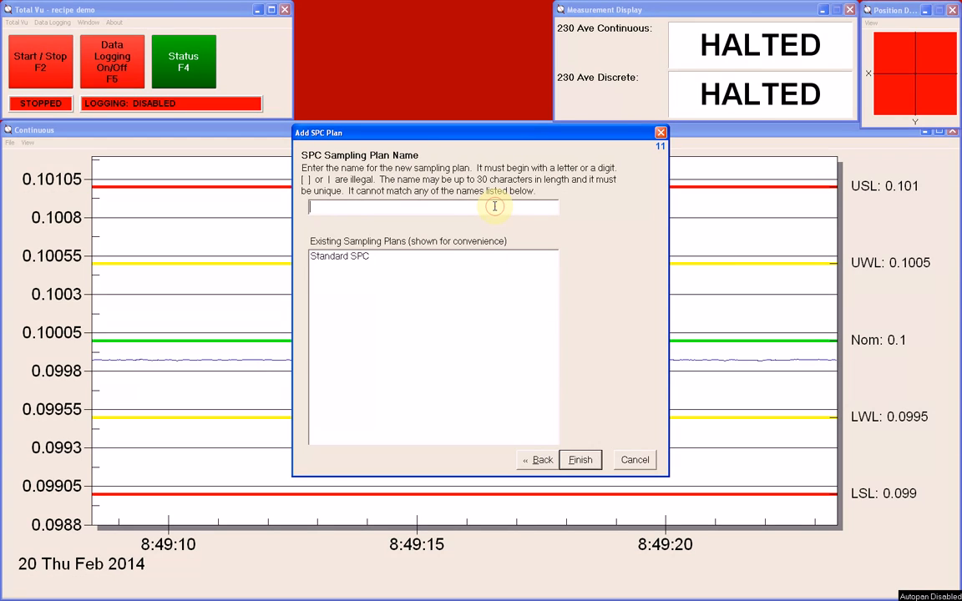
pyautogui.write('Advanced SPC')
pyautogui.click(583, 461)
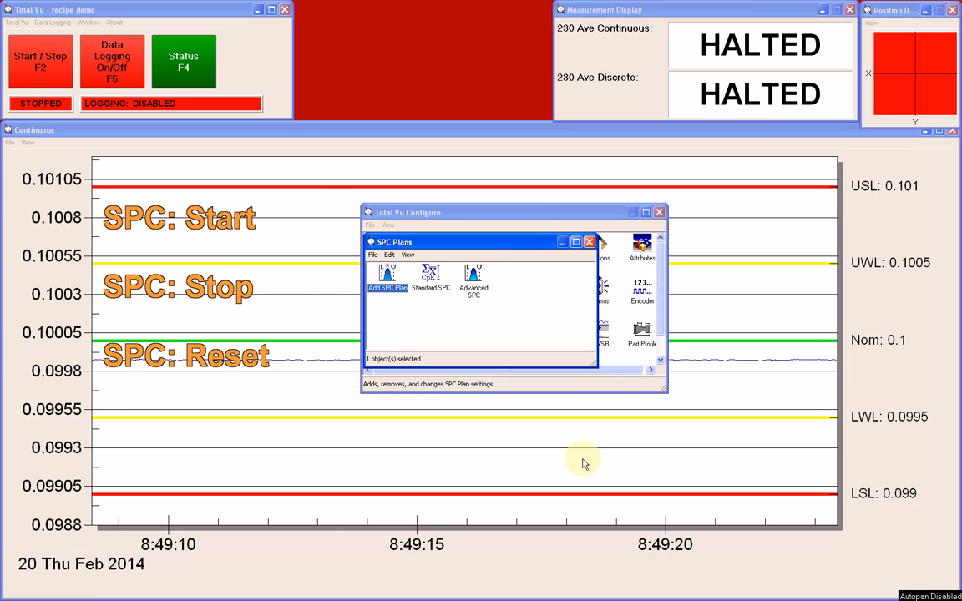
# - Close the list of SPC plans and open the Actions configuration
pyautogui.click(589, 244)
pyautogui.doubleClick(593, 244)
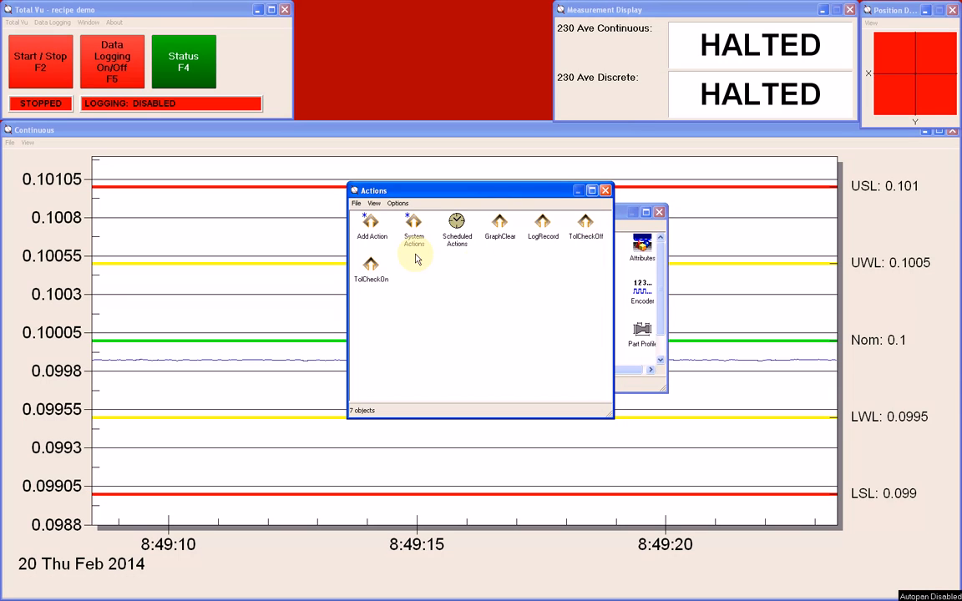
# - Start adding a new action and set its type to SPC: Start
pyautogui.doubleClick(369, 222)
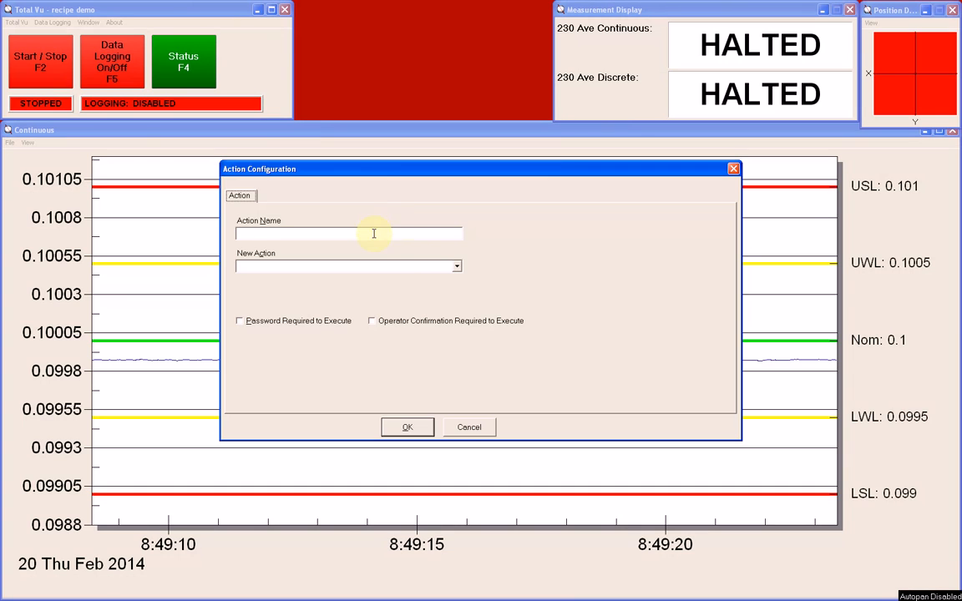
pyautogui.click(457, 268)
pyautogui.press('t')
pyautogui.press('Up')
pyautogui.press('Up')
pyautogui.press('Up')
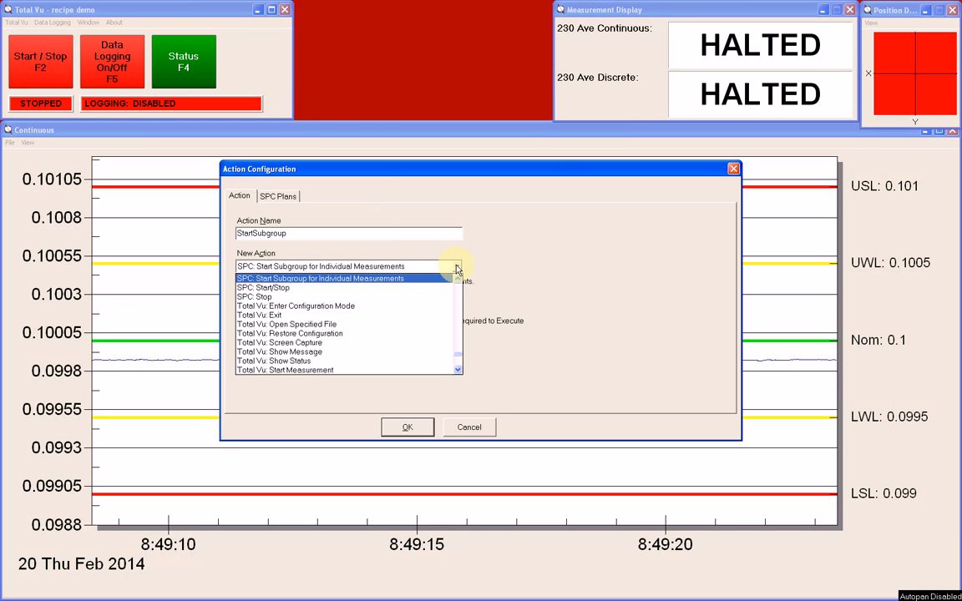
pyautogui.press('Up')
pyautogui.press('Up')
pyautogui.press('Up')
pyautogui.press('Up')
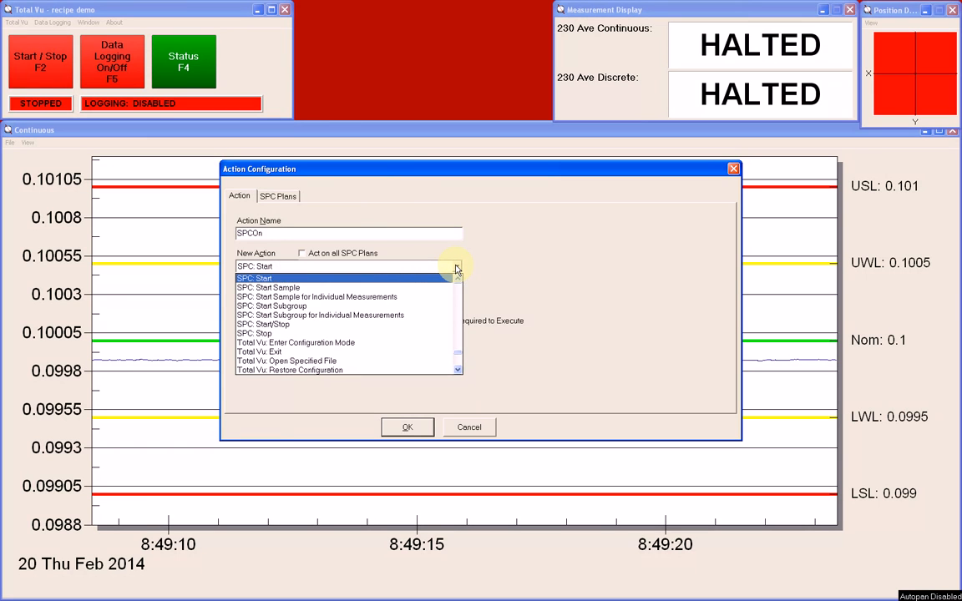
# - Name the new action "SPC Start All", make it act on all SPC plans, and accept it
pyautogui.click(434, 236)
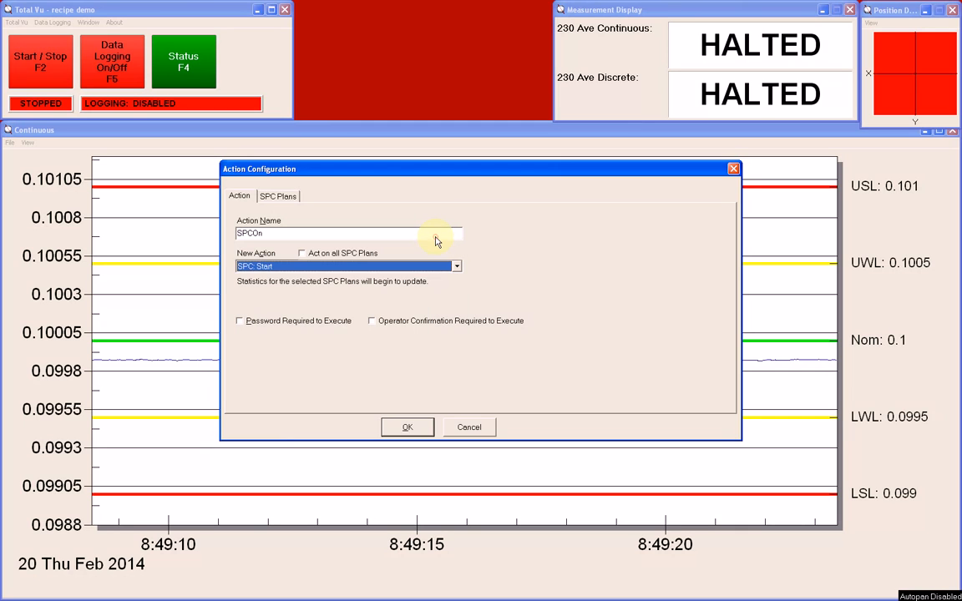
pyautogui.doubleClick(434, 236)
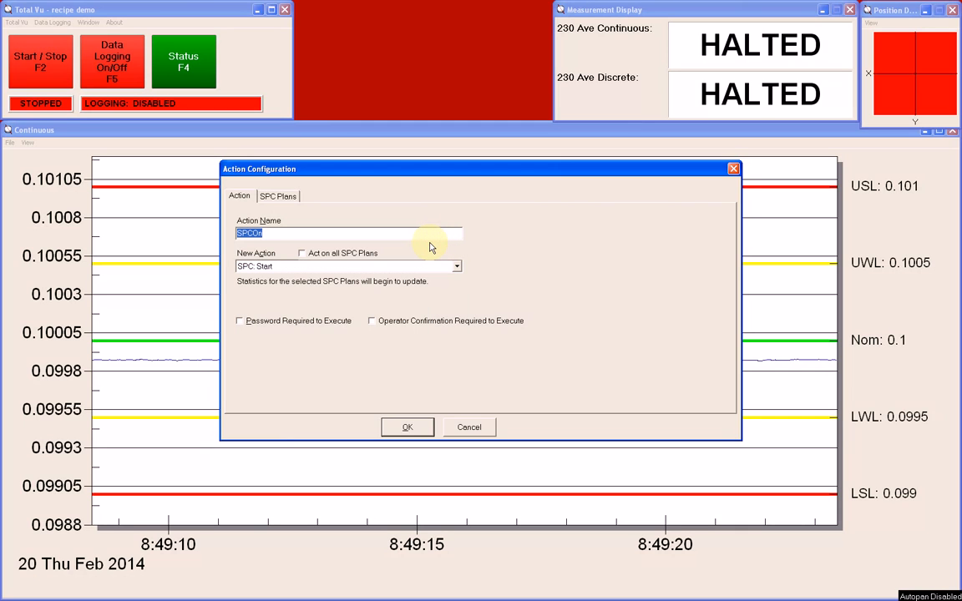
pyautogui.write('SPC Start All')
pyautogui.click(283, 199)
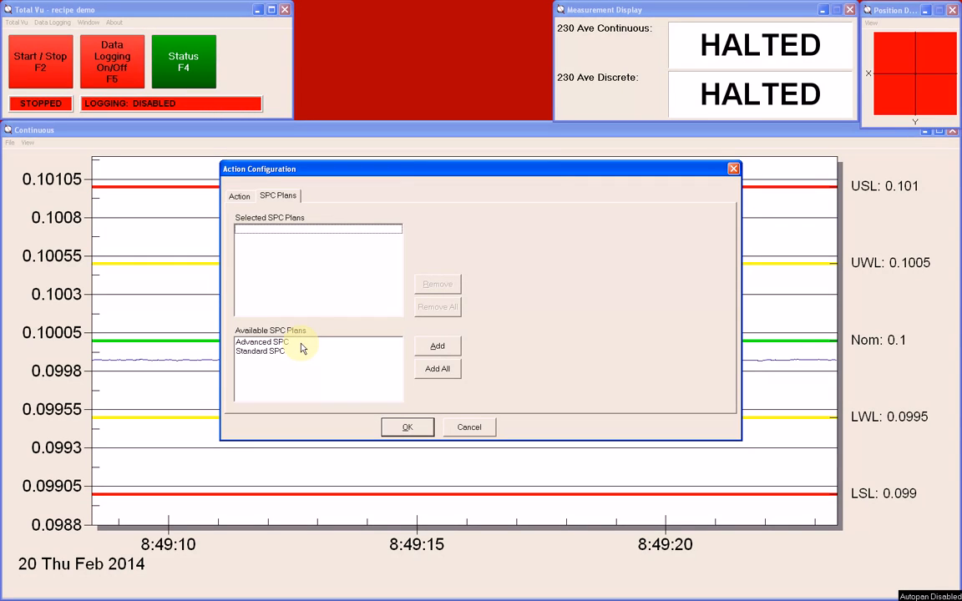
pyautogui.click(242, 197)
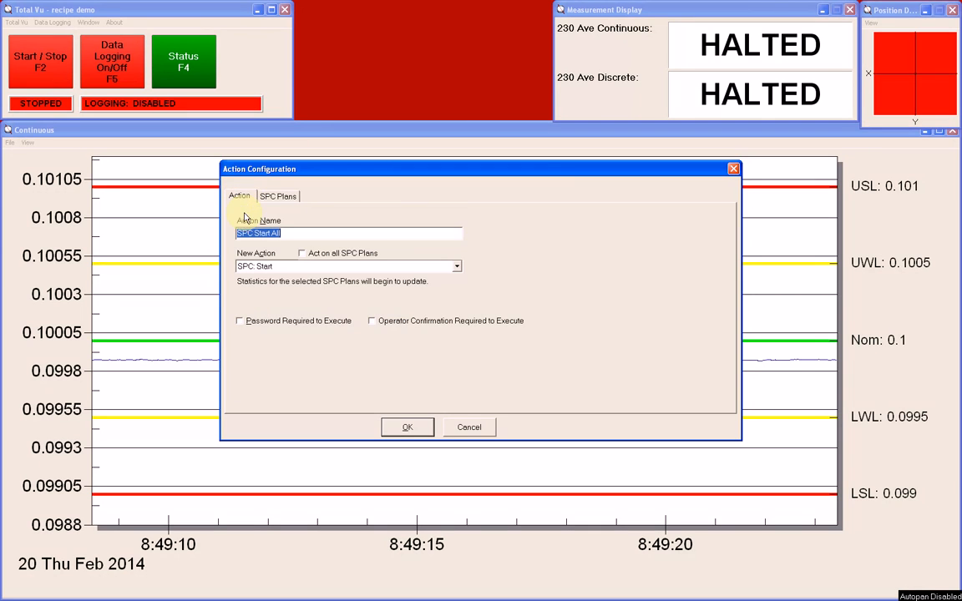
pyautogui.click(301, 253)
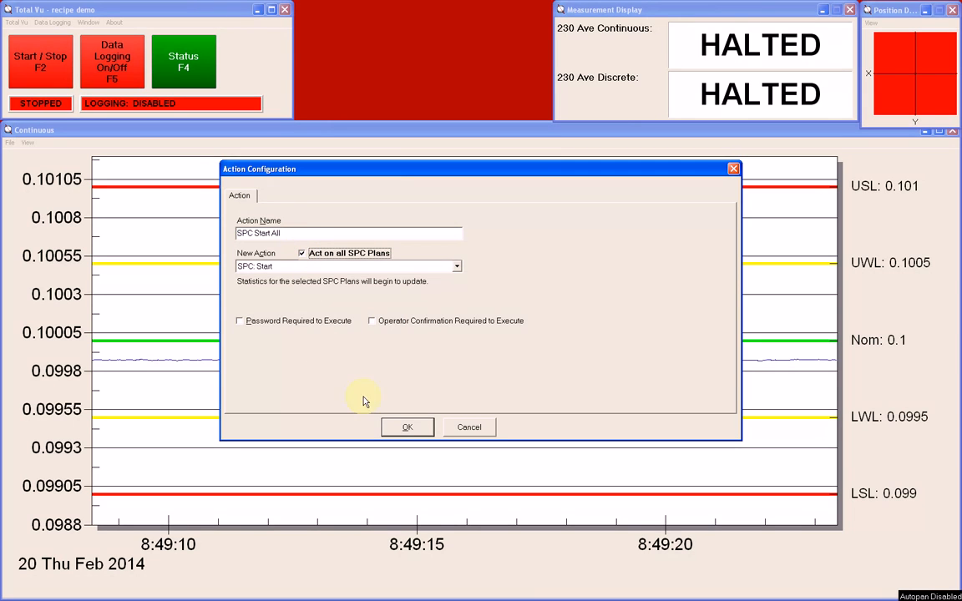
pyautogui.click(404, 427)
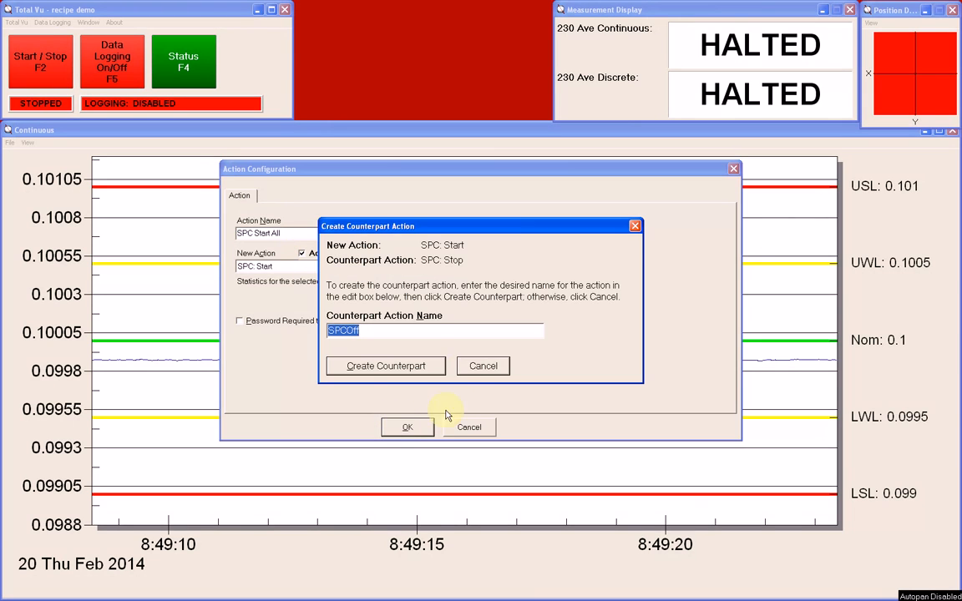
# - Create the counterpart SPC: Stop action with the name "SPC Stop All"
pyautogui.write('SPC Stop ')
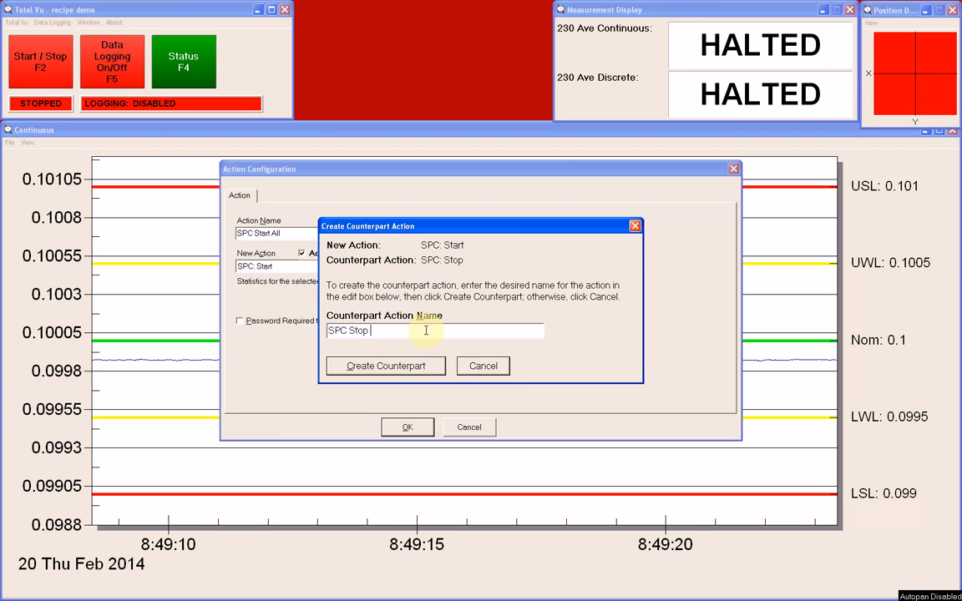
pyautogui.write('All')
pyautogui.click(400, 365)
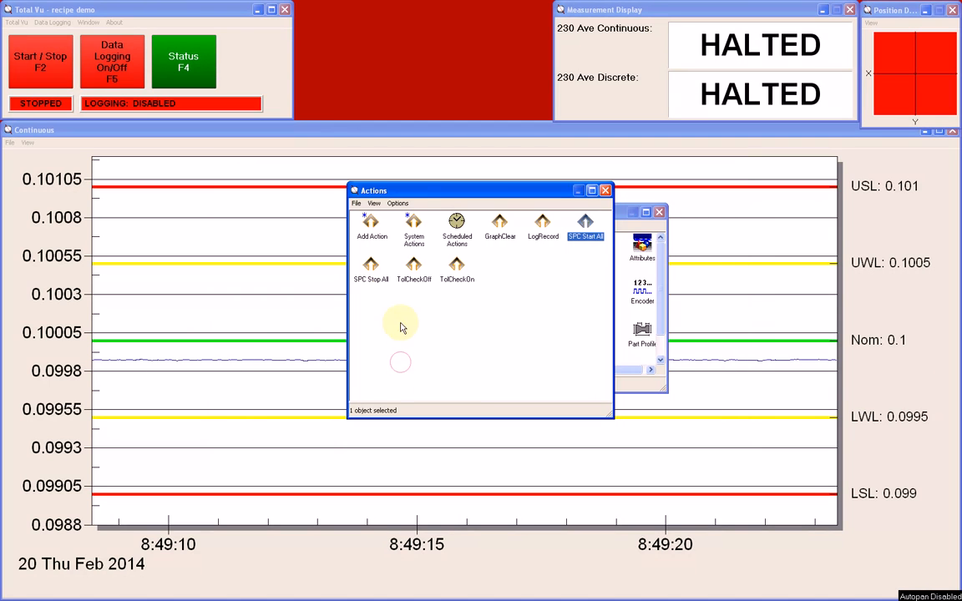
# - Add another action of type SPC: Reset and make it act on all SPC plans
pyautogui.doubleClick(369, 219)
pyautogui.click(365, 266)
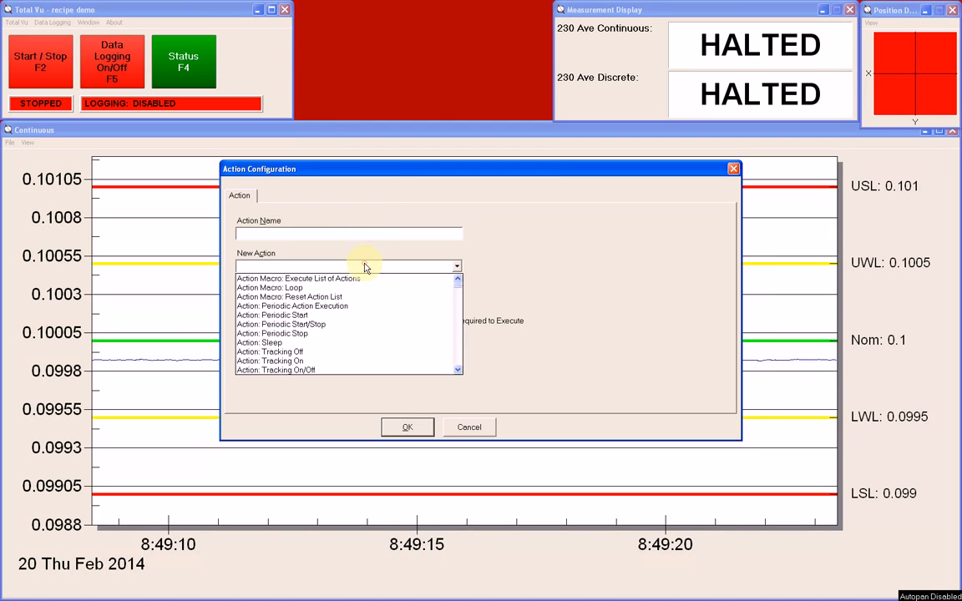
pyautogui.press('s')
pyautogui.click(384, 287)
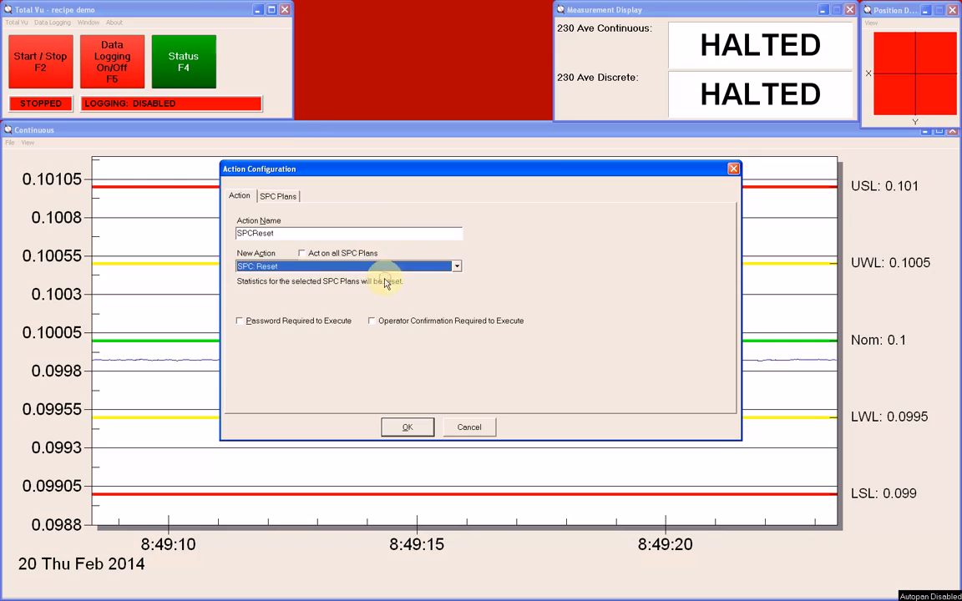
pyautogui.click(304, 253)
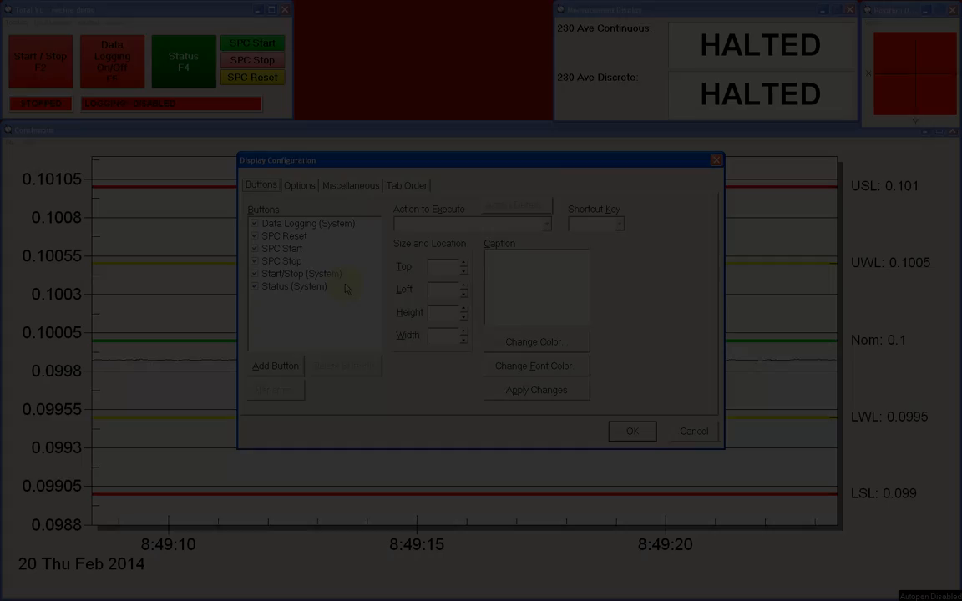
# - In the display configuration, assign SPC Start All to the SPC Start button and SPC Stop All to the SPC Stop button
pyautogui.click(282, 248)
pyautogui.click(547, 225)
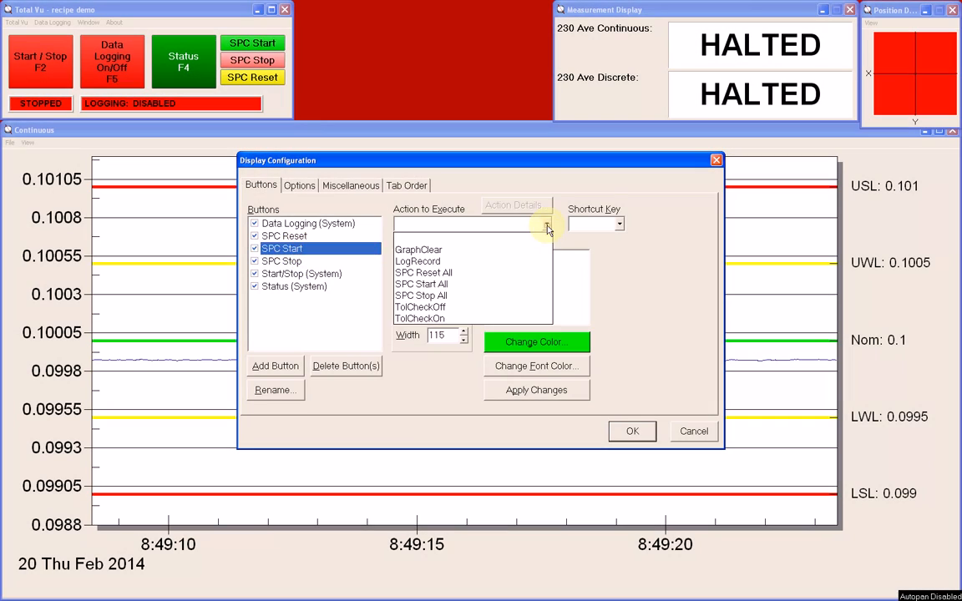
pyautogui.click(422, 284)
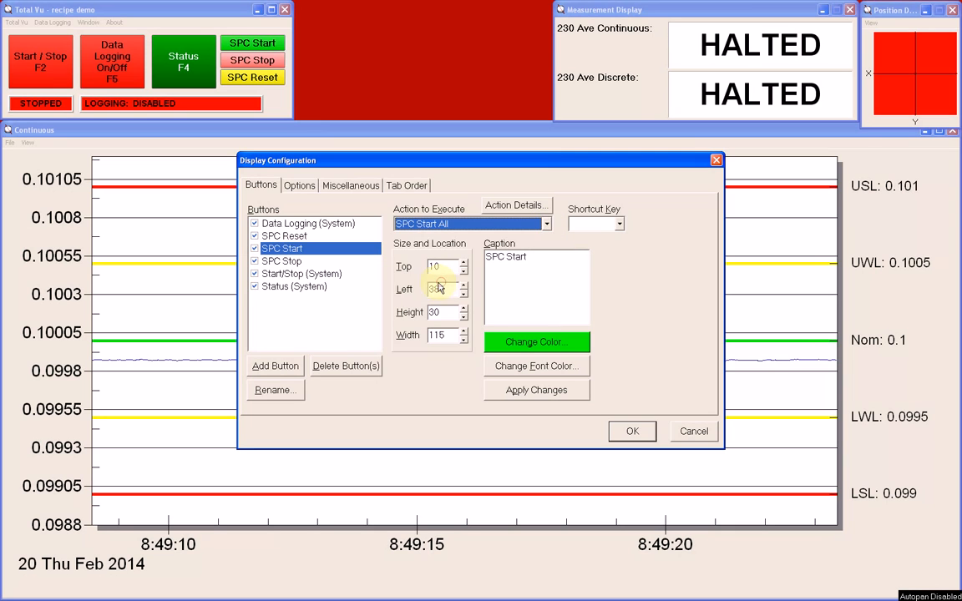
pyautogui.click(281, 261)
pyautogui.click(547, 224)
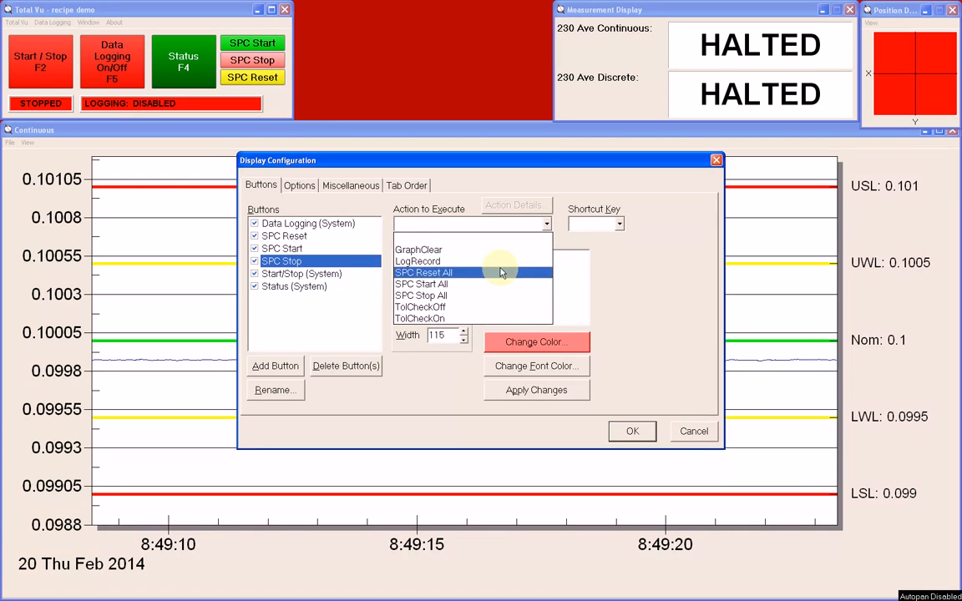
pyautogui.click(501, 296)
# - Assign the SPC Reset All action to the SPC Reset button, then save the display settings and close the configuration
pyautogui.click(299, 237)
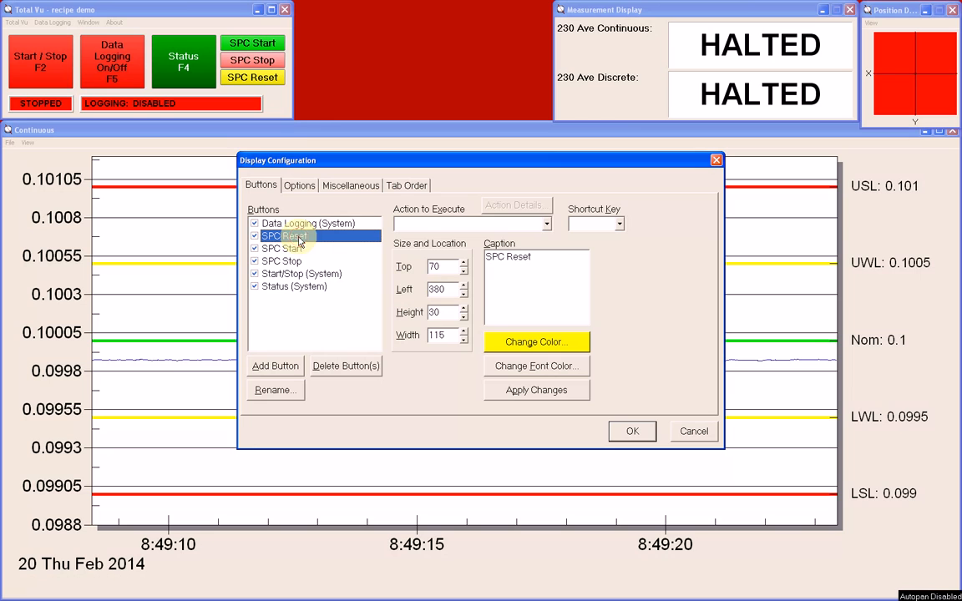
pyautogui.click(546, 224)
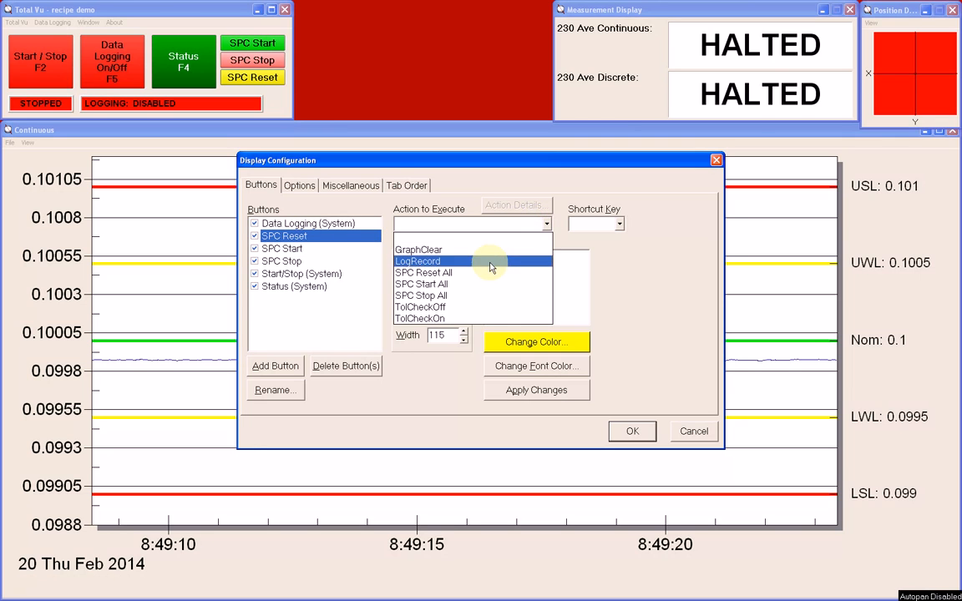
pyautogui.click(423, 272)
pyautogui.click(631, 432)
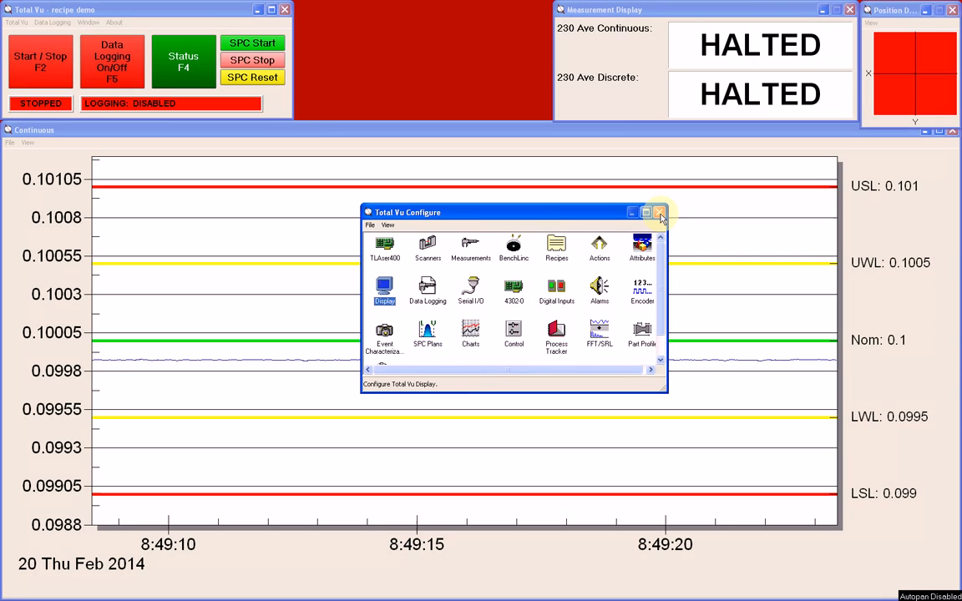
pyautogui.click(660, 217)
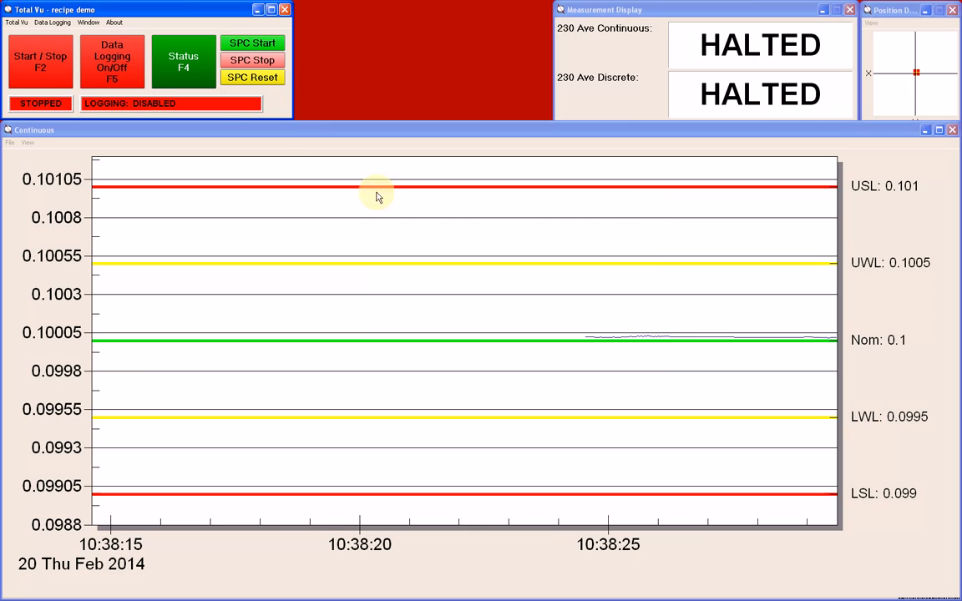
# - Start adding a new window of type SPC Data and proceed to its measurement selection
pyautogui.click(91, 23)
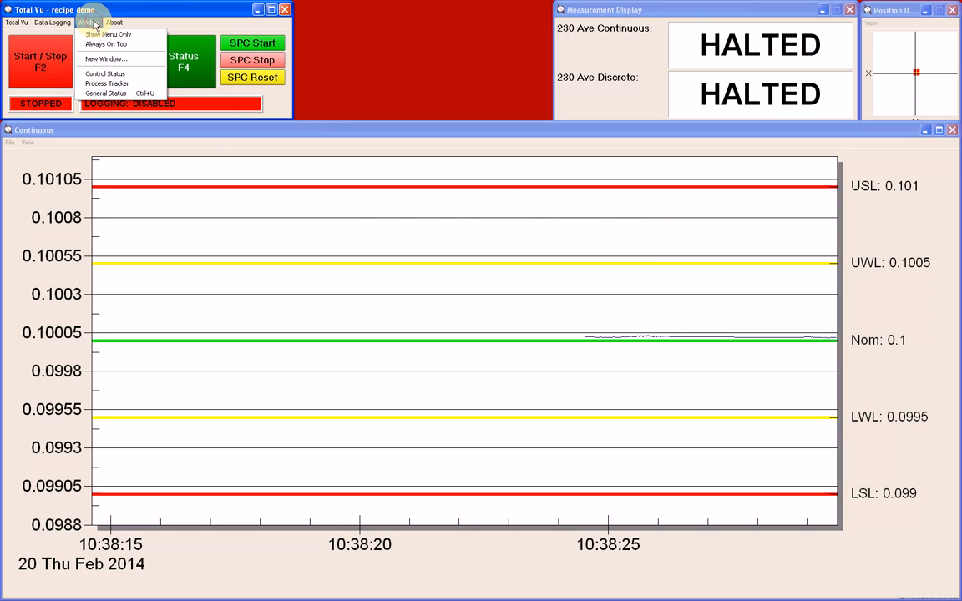
pyautogui.click(113, 60)
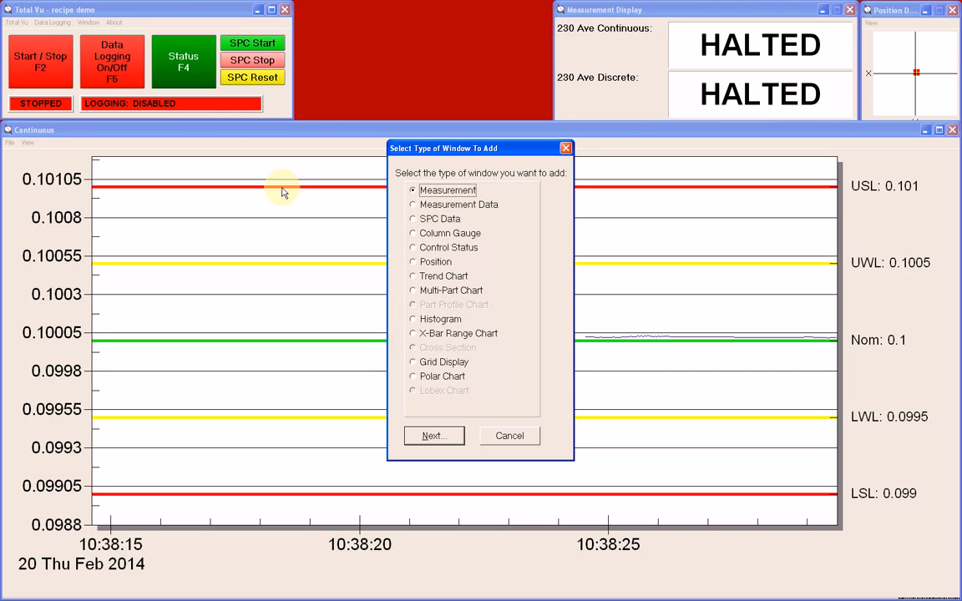
pyautogui.click(412, 220)
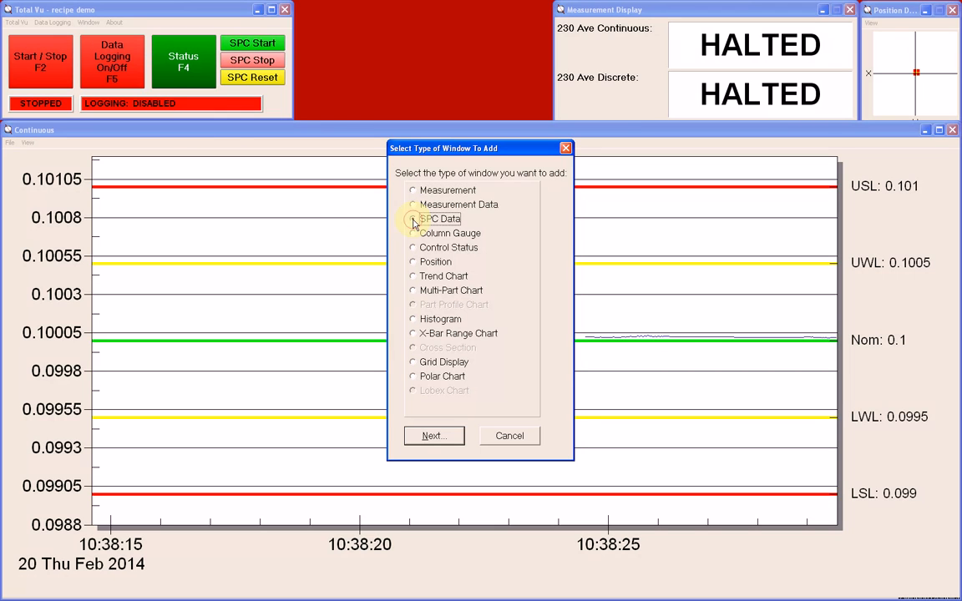
pyautogui.click(449, 438)
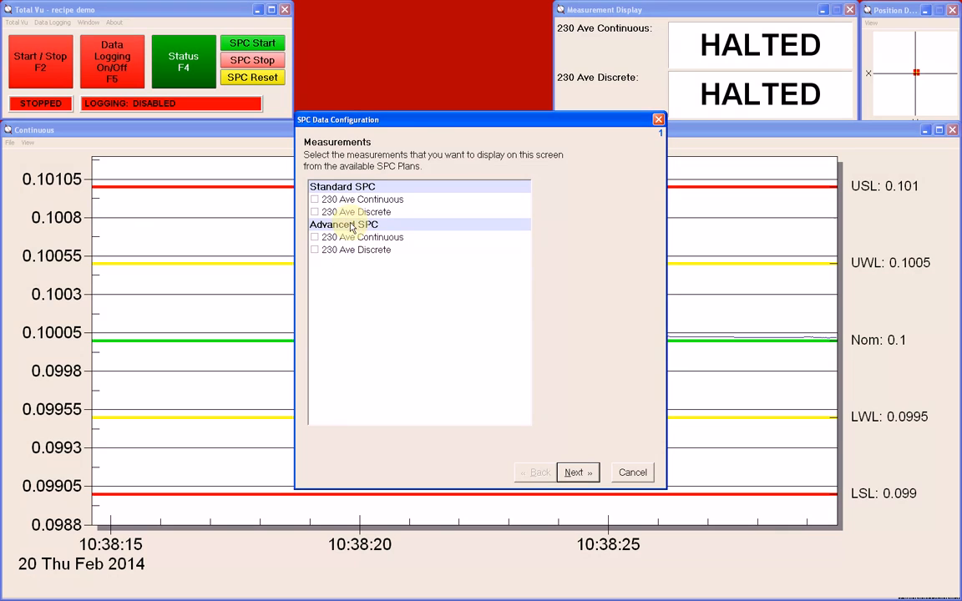
# - Include both Standard SPC measurements and the Advanced SPC 230 Ave Continuous measurement, and proceed to the field selection
pyautogui.click(317, 201)
pyautogui.click(317, 211)
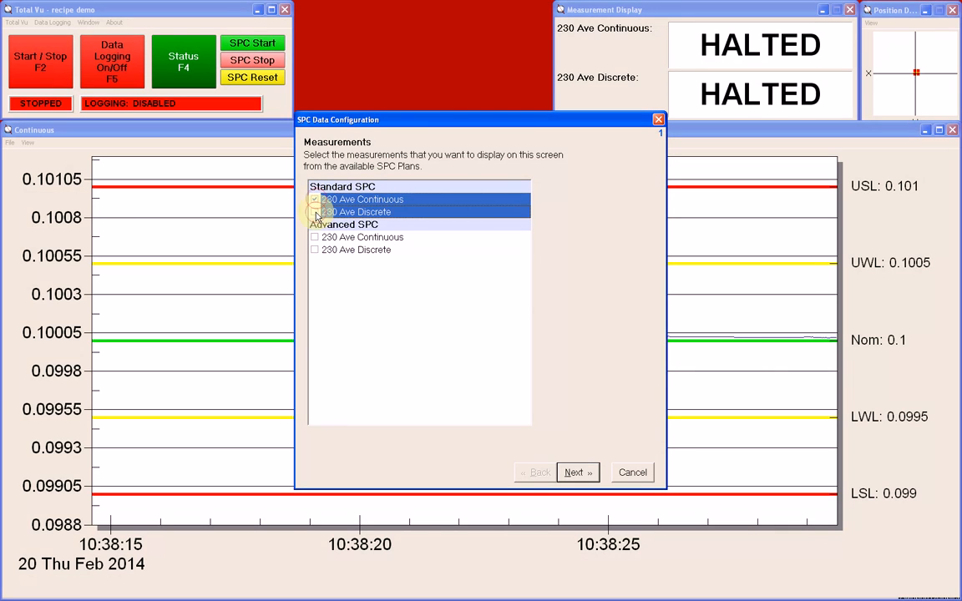
pyautogui.click(316, 239)
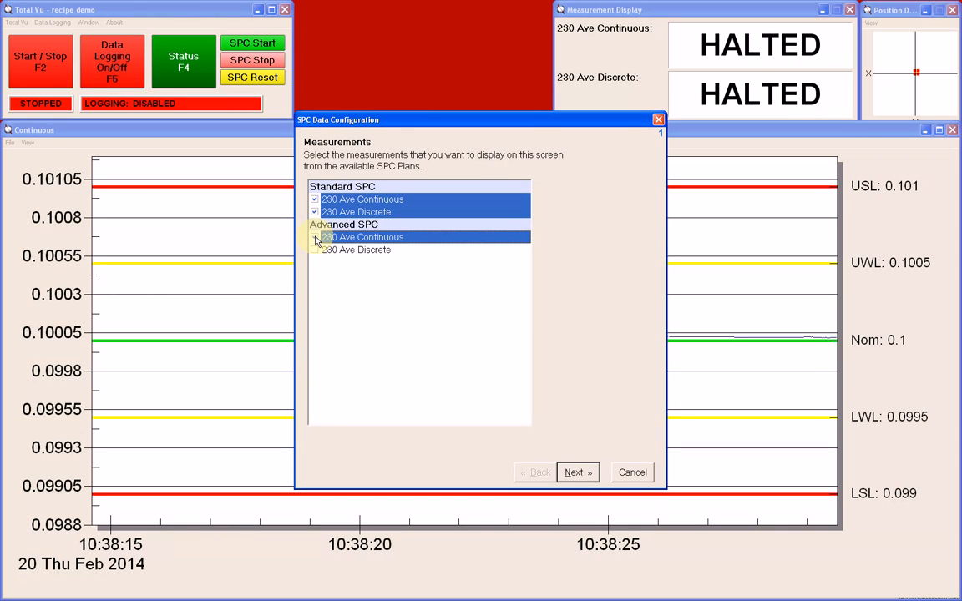
pyautogui.click(315, 239)
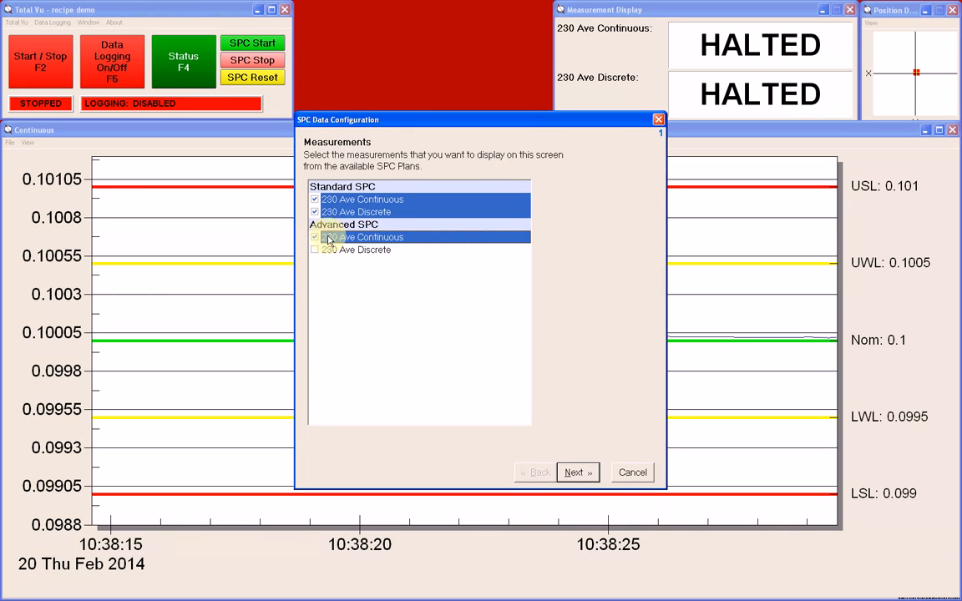
pyautogui.click(582, 473)
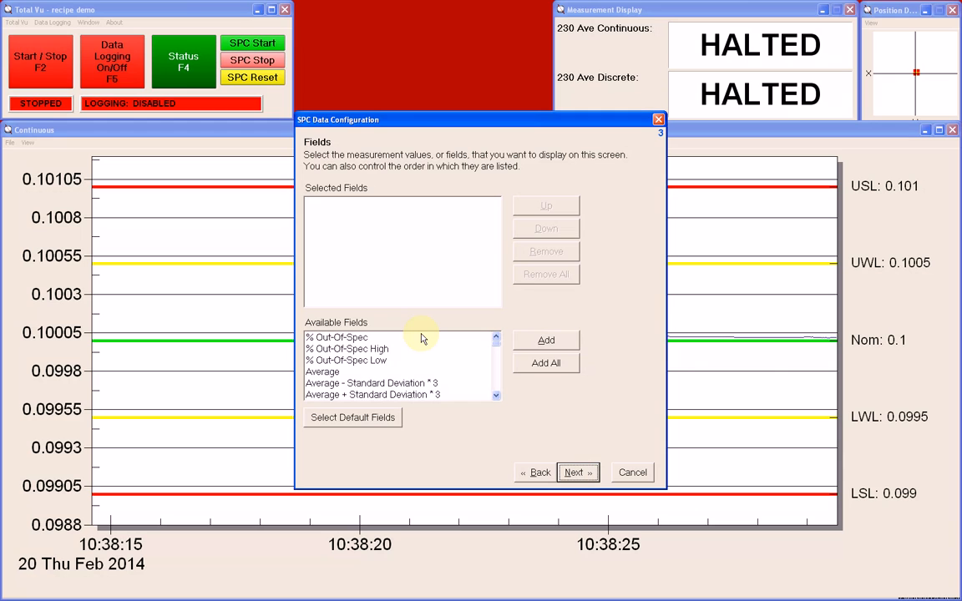
# - Examine the complete list of available SPC fields, from % Out-Of-Spec down to Value (No Errors)
pyautogui.click(496, 396)
pyautogui.click(496, 396)
pyautogui.click(496, 397)
pyautogui.click(496, 397)
pyautogui.click(496, 397)
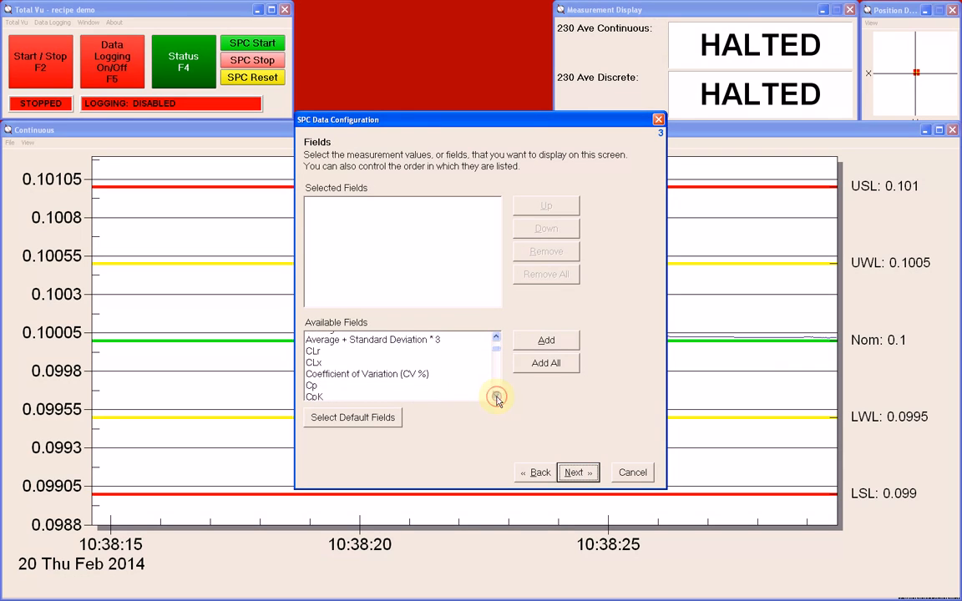
pyautogui.click(497, 397)
pyautogui.click(497, 397)
pyautogui.click(496, 396)
pyautogui.click(496, 396)
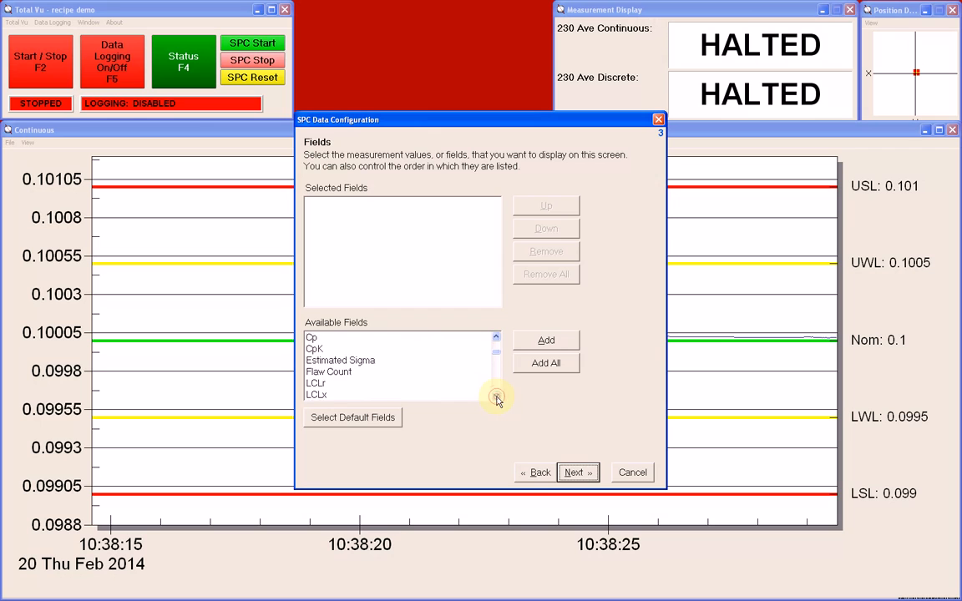
pyautogui.click(496, 397)
pyautogui.click(496, 397)
pyautogui.click(496, 397)
pyautogui.click(496, 396)
pyautogui.click(496, 397)
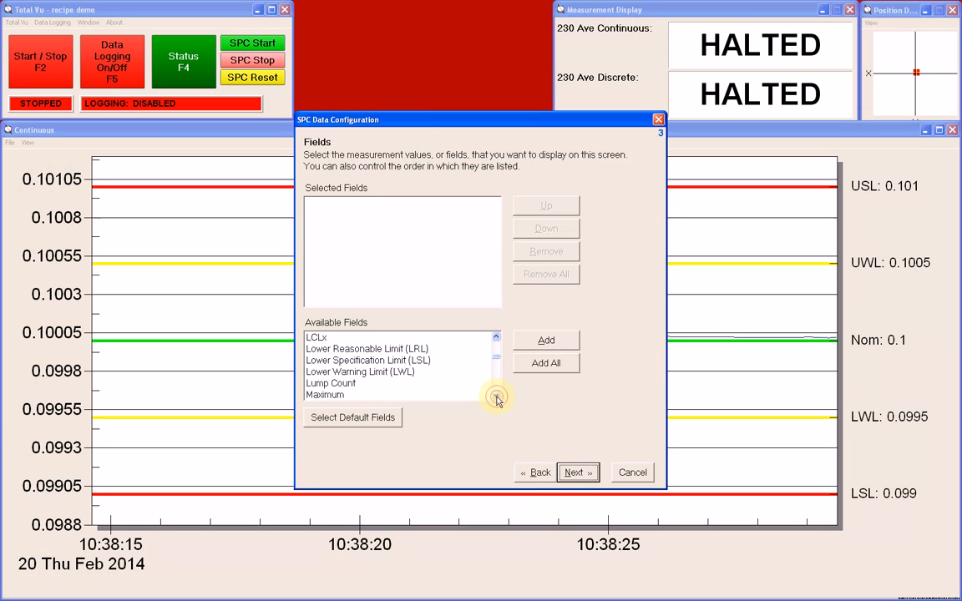
pyautogui.click(497, 397)
pyautogui.click(496, 397)
pyautogui.click(496, 397)
pyautogui.click(496, 397)
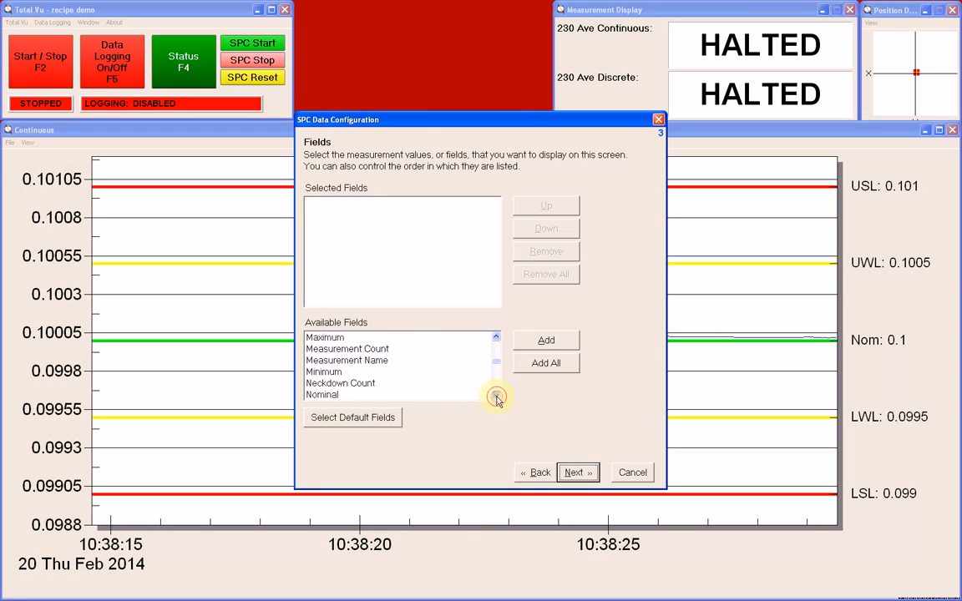
pyautogui.click(496, 397)
pyautogui.click(496, 397)
pyautogui.click(496, 397)
pyautogui.click(496, 396)
pyautogui.click(497, 396)
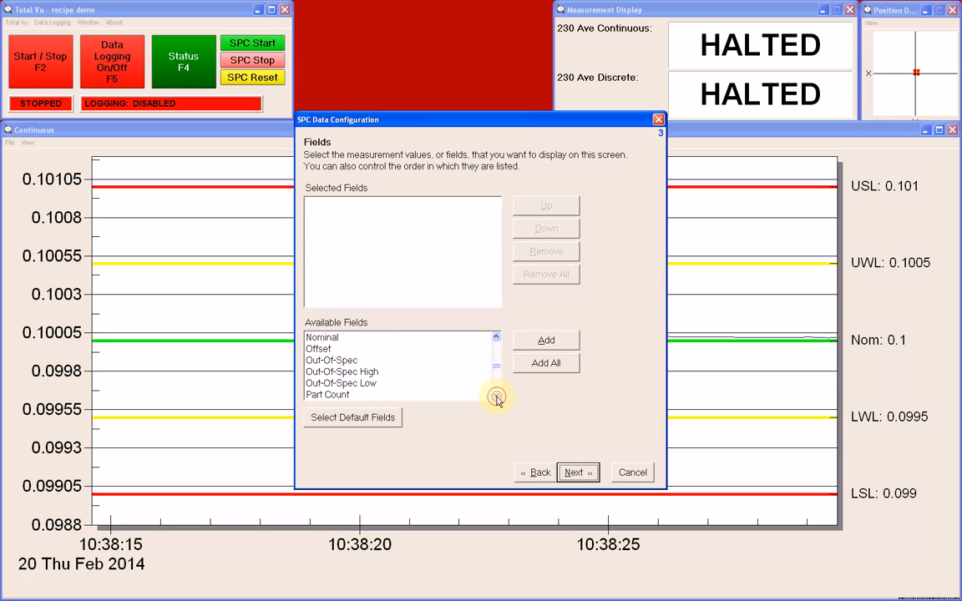
pyautogui.click(496, 396)
pyautogui.click(496, 397)
pyautogui.click(497, 397)
pyautogui.click(496, 397)
pyautogui.click(496, 397)
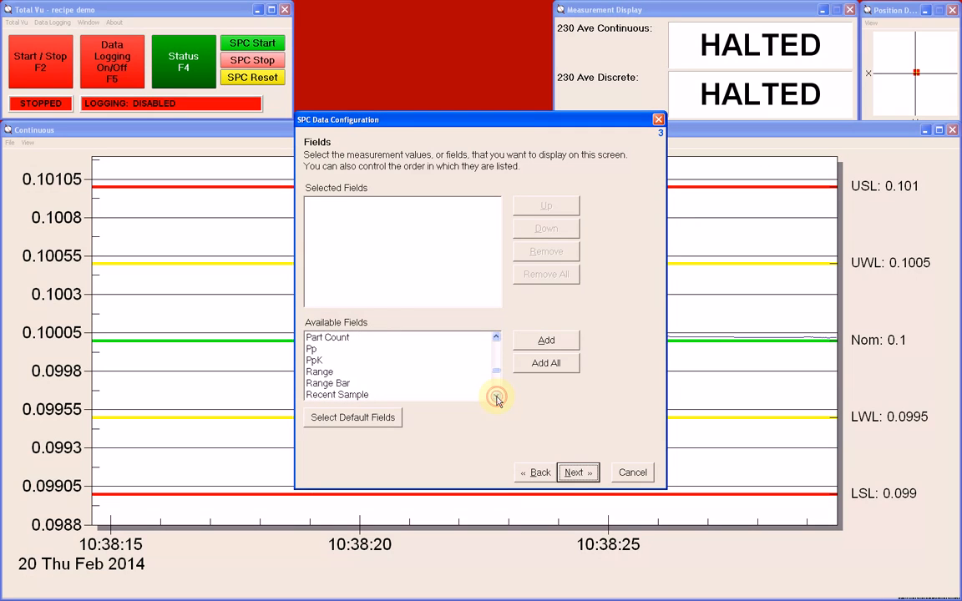
pyautogui.click(496, 397)
pyautogui.click(496, 397)
pyautogui.click(496, 397)
pyautogui.click(497, 396)
pyautogui.click(497, 397)
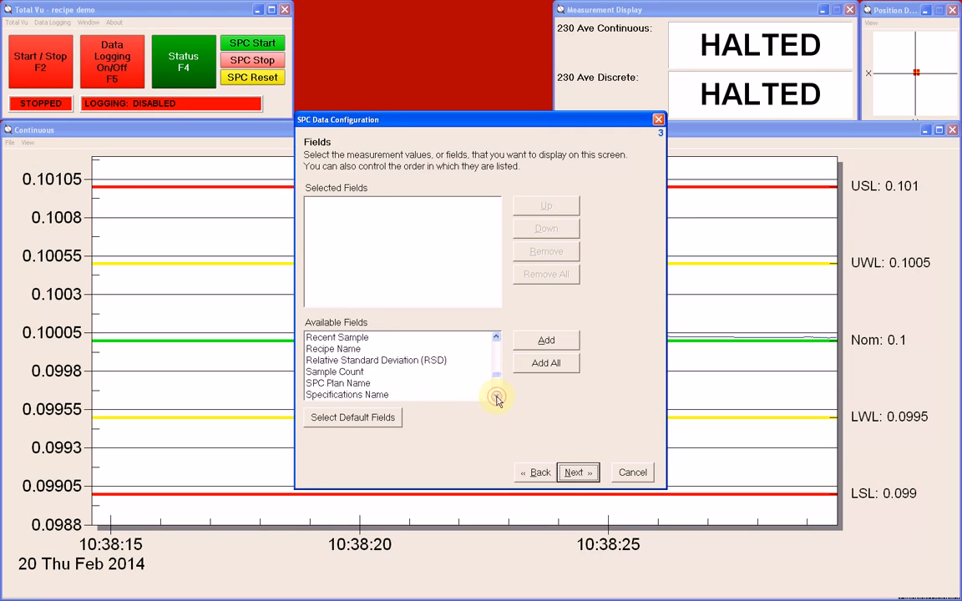
pyautogui.click(496, 397)
pyautogui.click(496, 397)
pyautogui.click(496, 397)
pyautogui.click(496, 397)
pyautogui.click(497, 397)
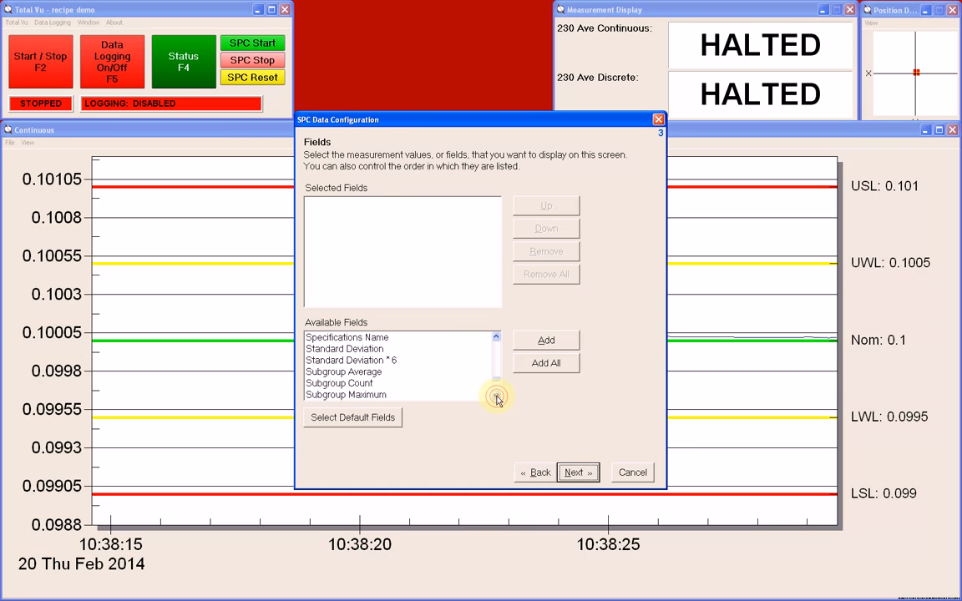
pyautogui.click(496, 397)
pyautogui.click(496, 396)
pyautogui.click(496, 397)
pyautogui.click(496, 396)
pyautogui.click(496, 397)
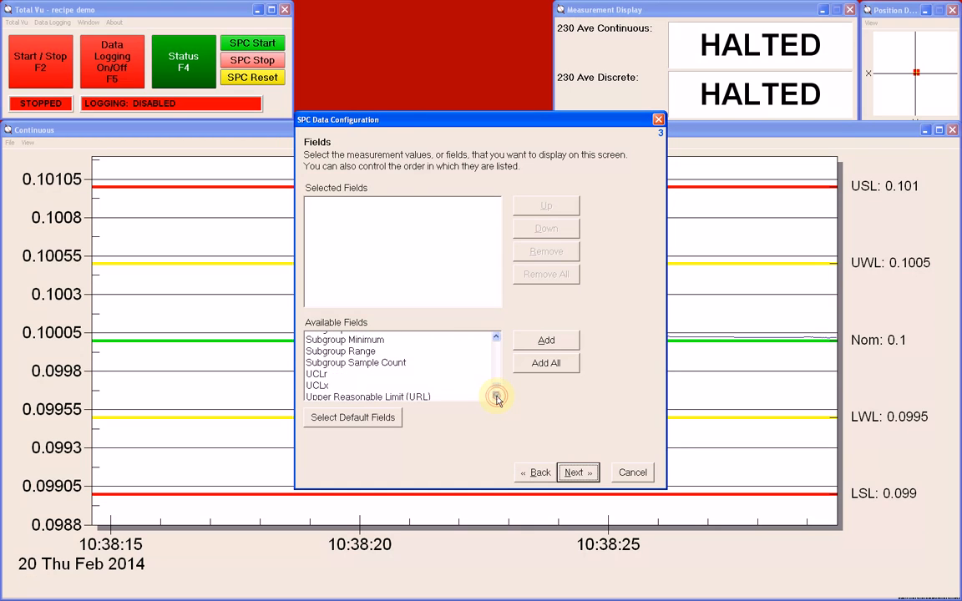
pyautogui.click(496, 397)
pyautogui.click(496, 396)
pyautogui.click(496, 396)
pyautogui.click(496, 397)
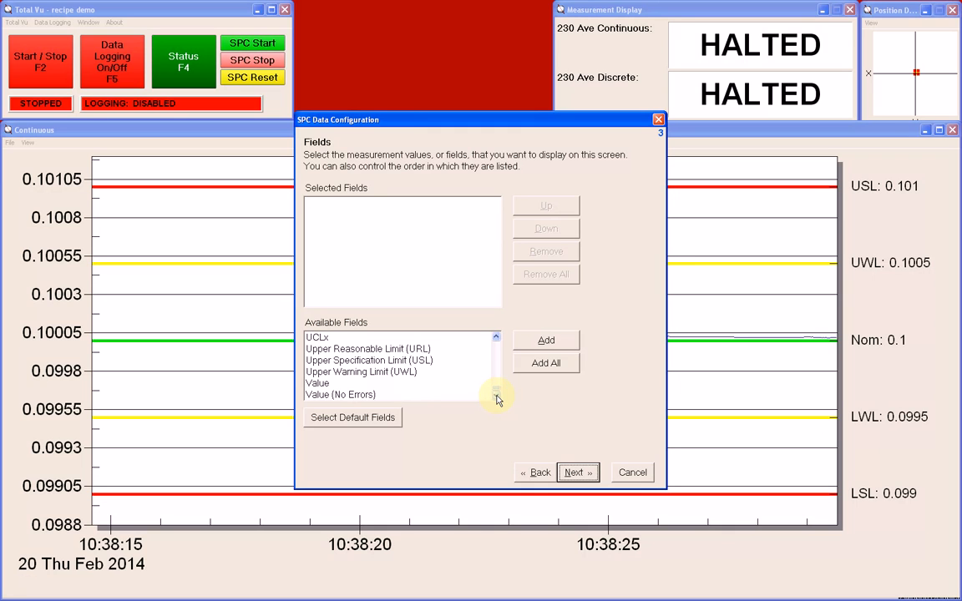
# - Select the default fields, remove Standard Deviation from the selection, and proceed to the orientation settings
pyautogui.click(353, 421)
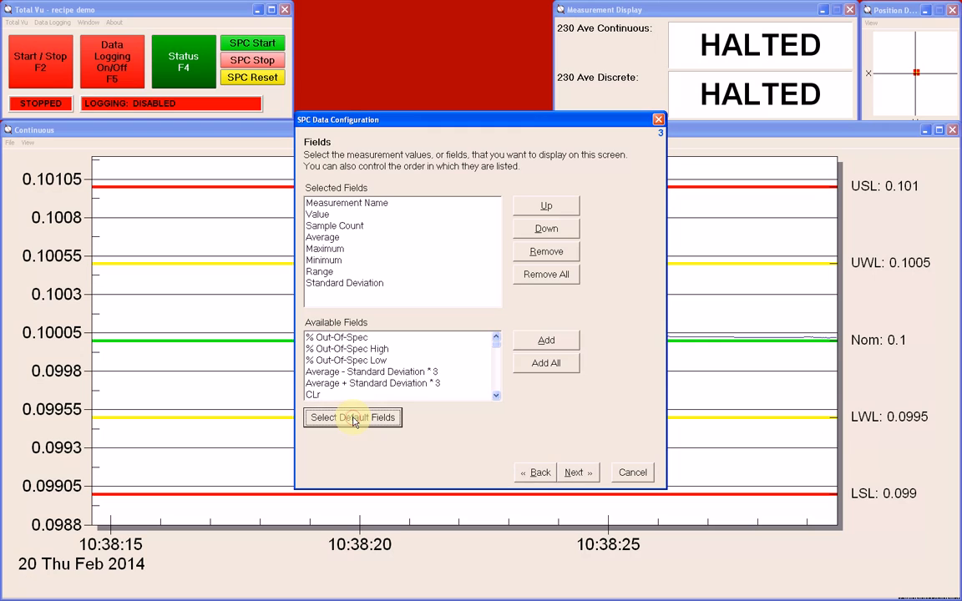
pyautogui.click(389, 283)
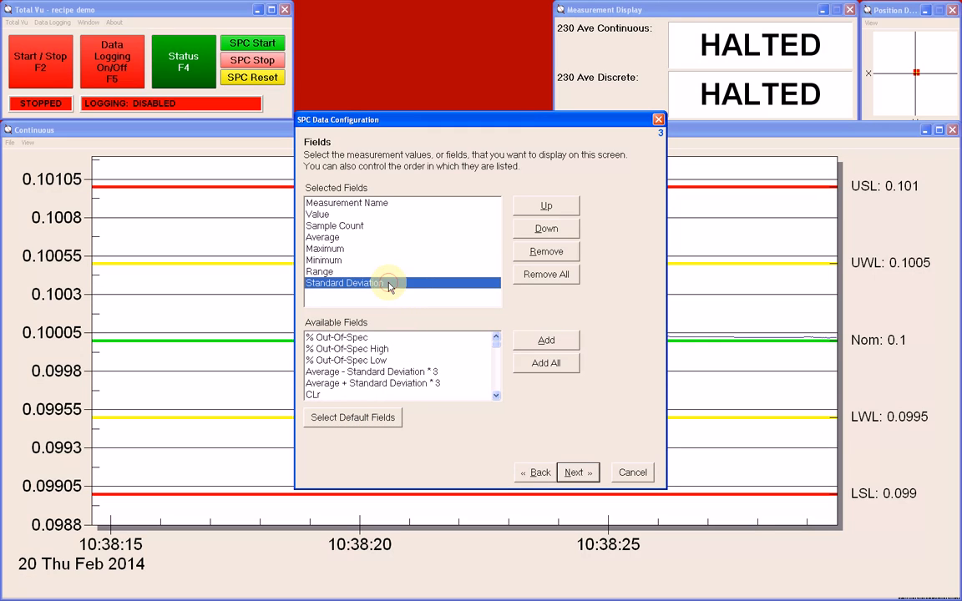
pyautogui.click(537, 253)
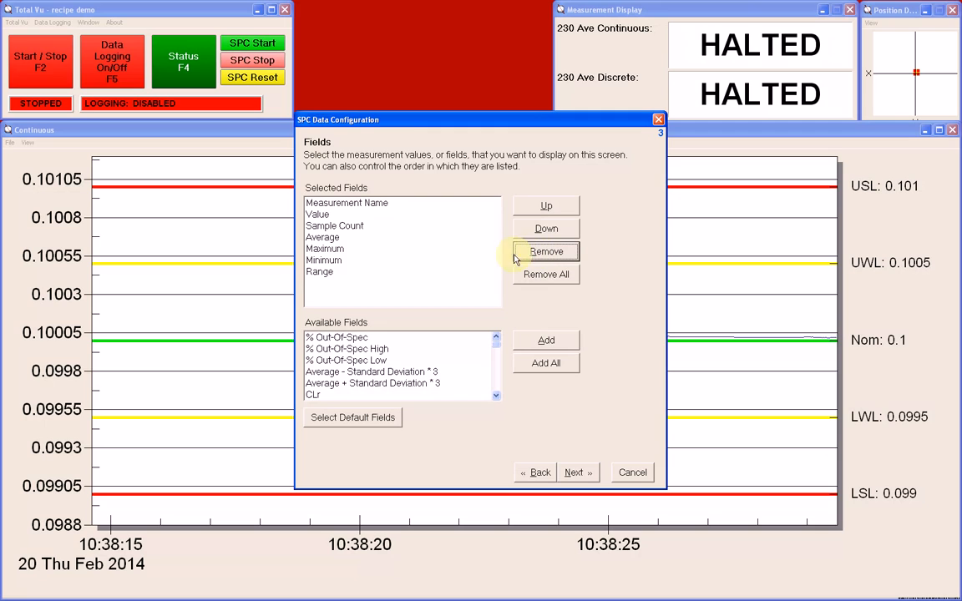
pyautogui.click(412, 205)
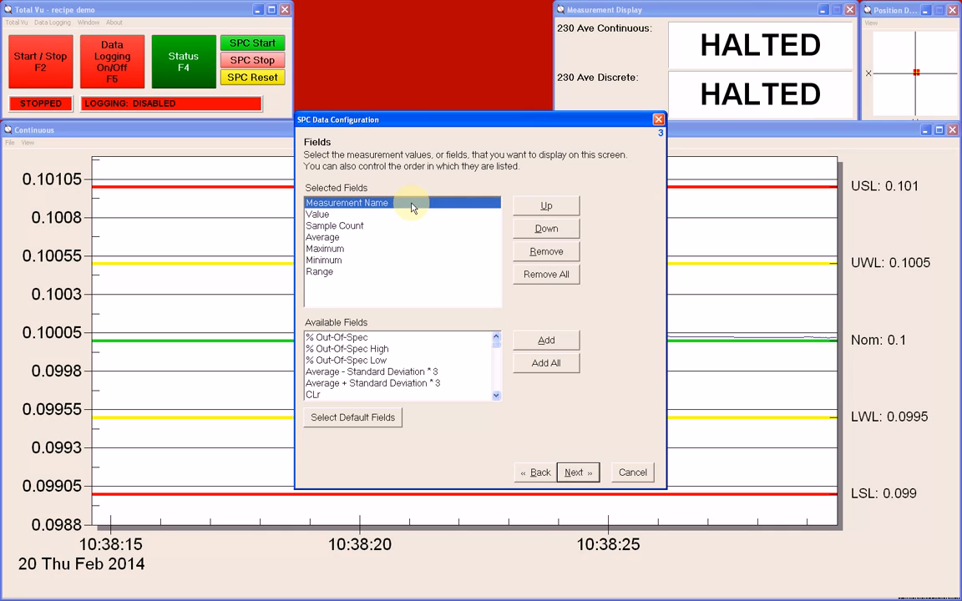
pyautogui.click(576, 474)
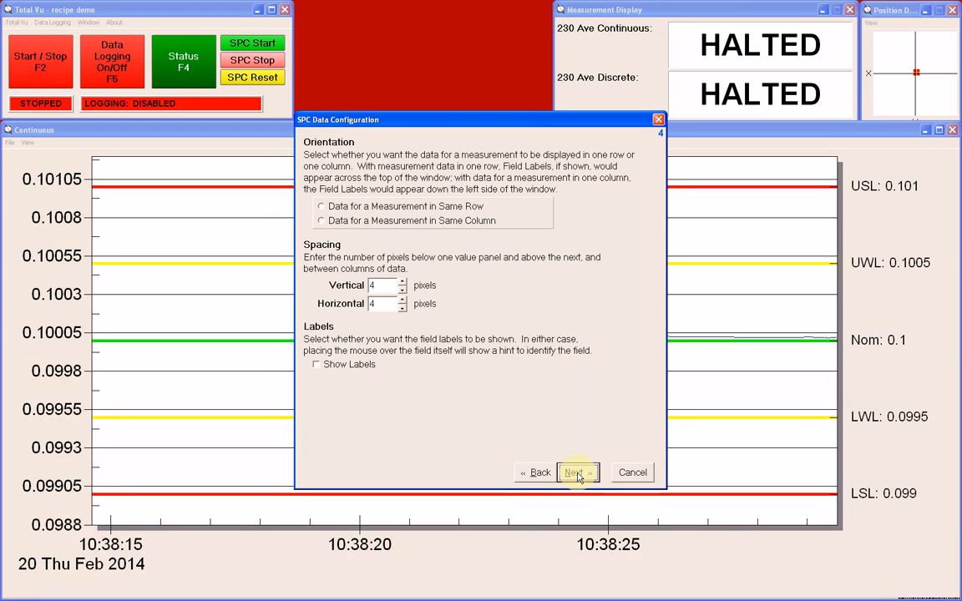
# - Arrange the data for a measurement in the same column, keeping the vertical and horizontal spacing at 4 pixels
pyautogui.click(322, 208)
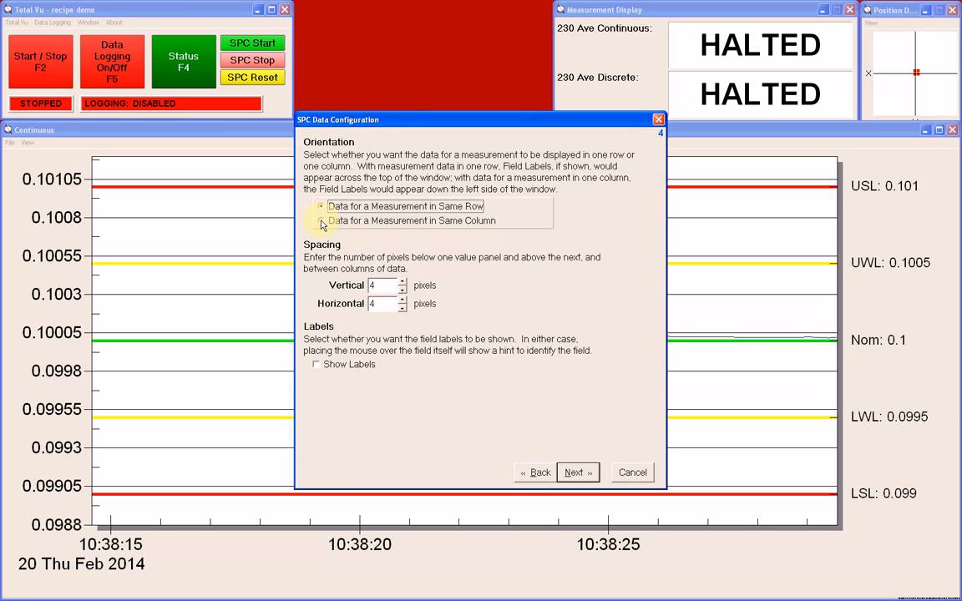
pyautogui.click(322, 224)
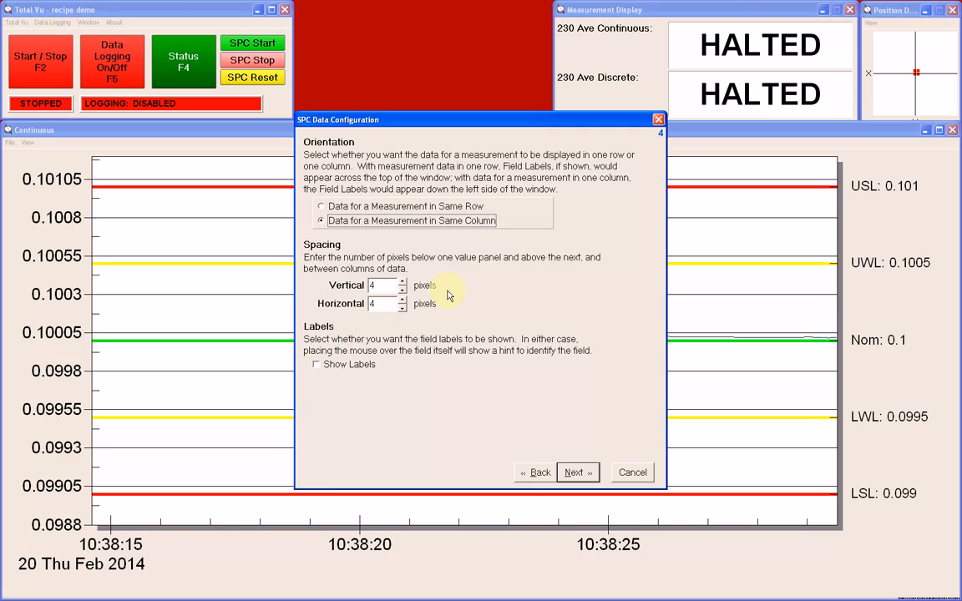
pyautogui.doubleClick(372, 285)
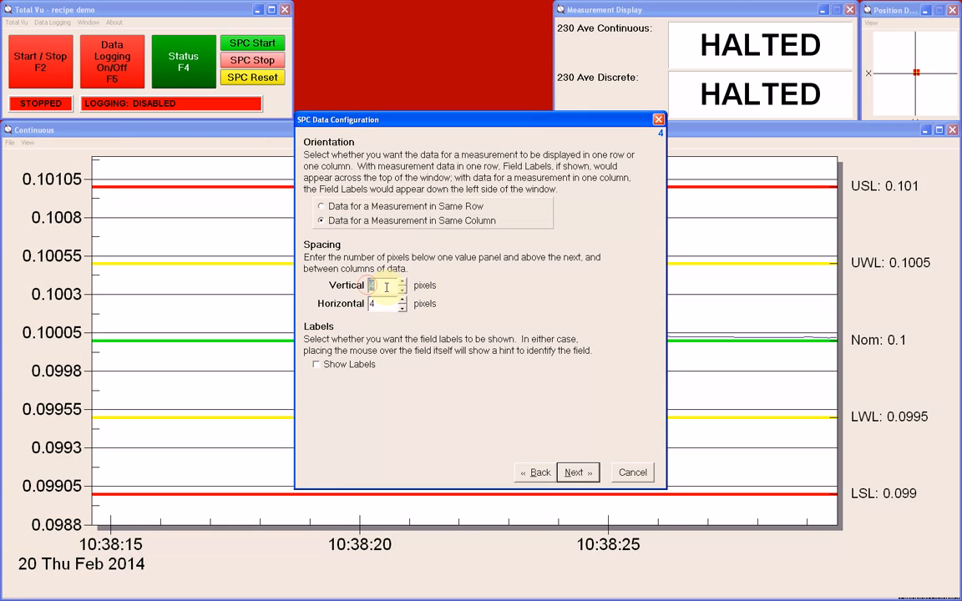
pyautogui.doubleClick(386, 303)
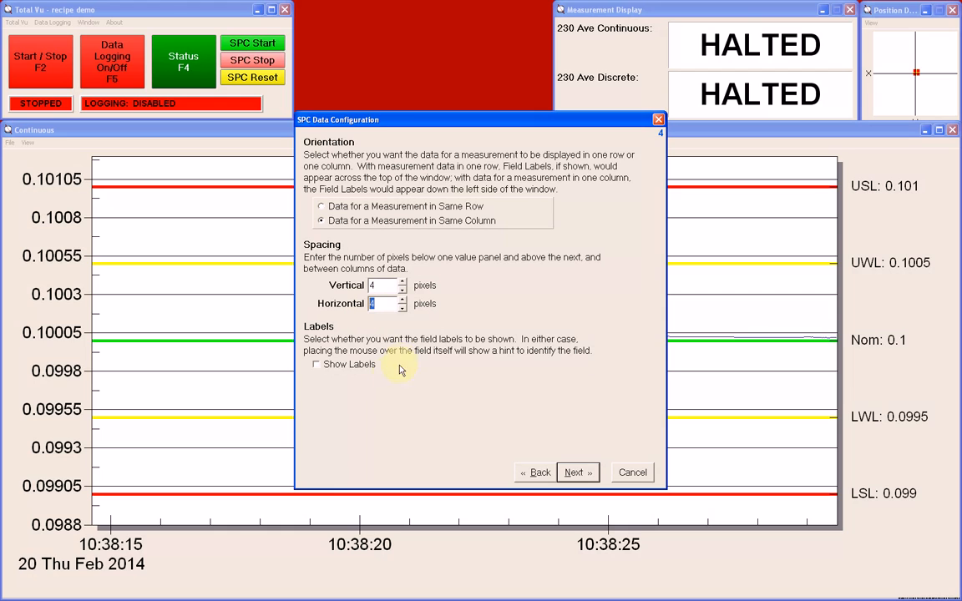
# - Show the field labels down the left side with a label alignment offset of 0 pixels, and proceed to the appearance settings
pyautogui.click(317, 367)
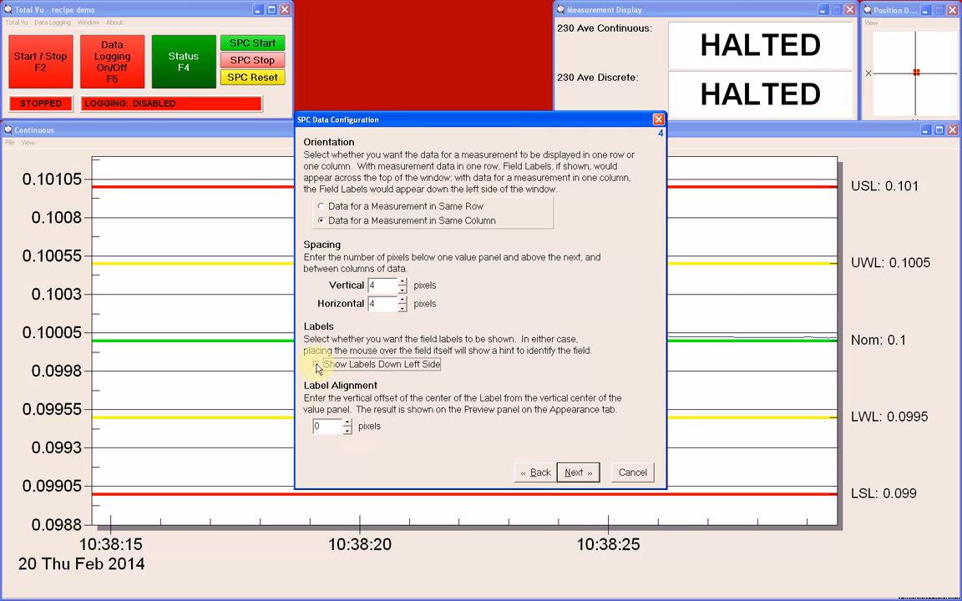
pyautogui.click(317, 367)
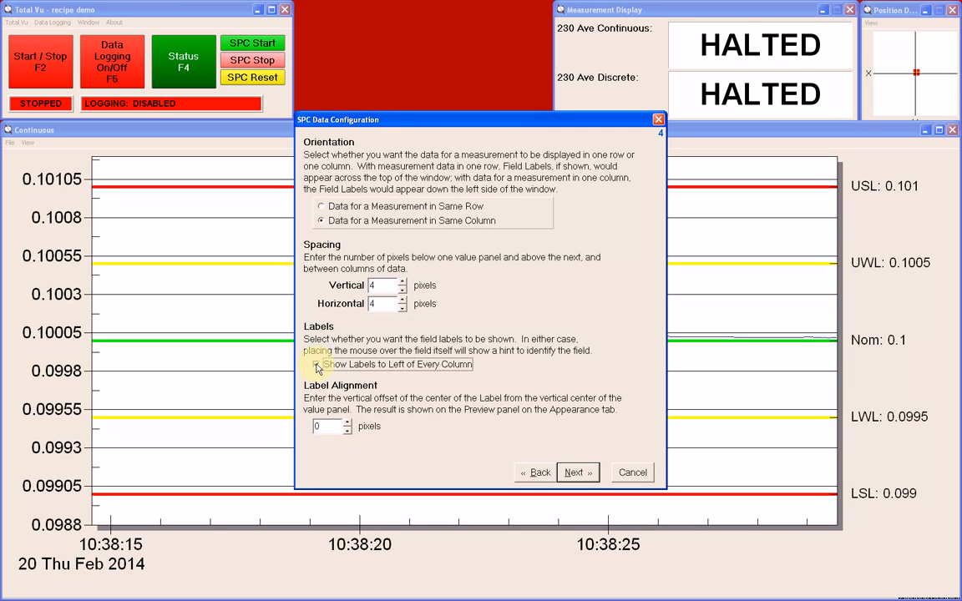
pyautogui.click(317, 368)
pyautogui.click(318, 368)
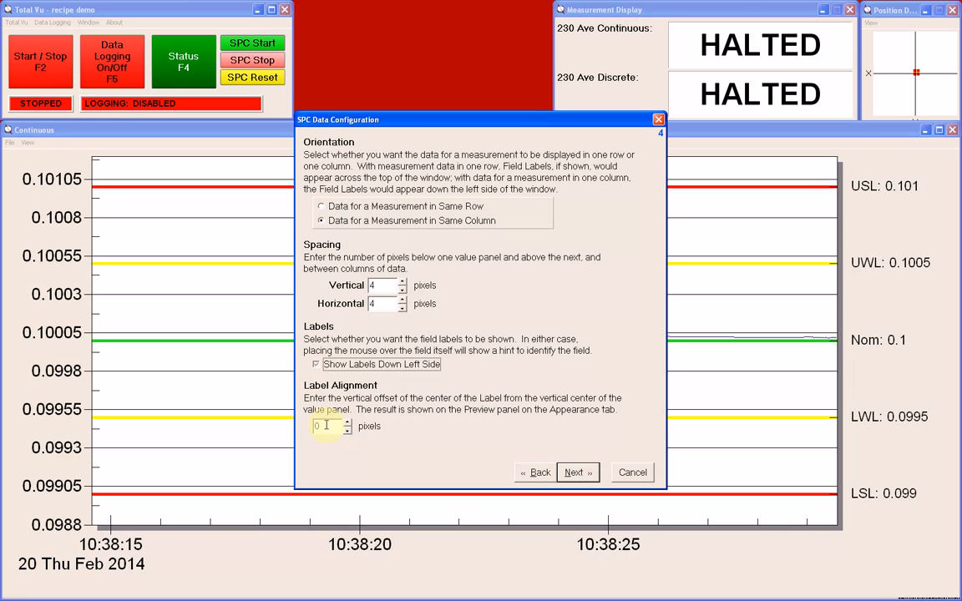
pyautogui.moveTo(325, 426); pyautogui.dragTo(308, 425)
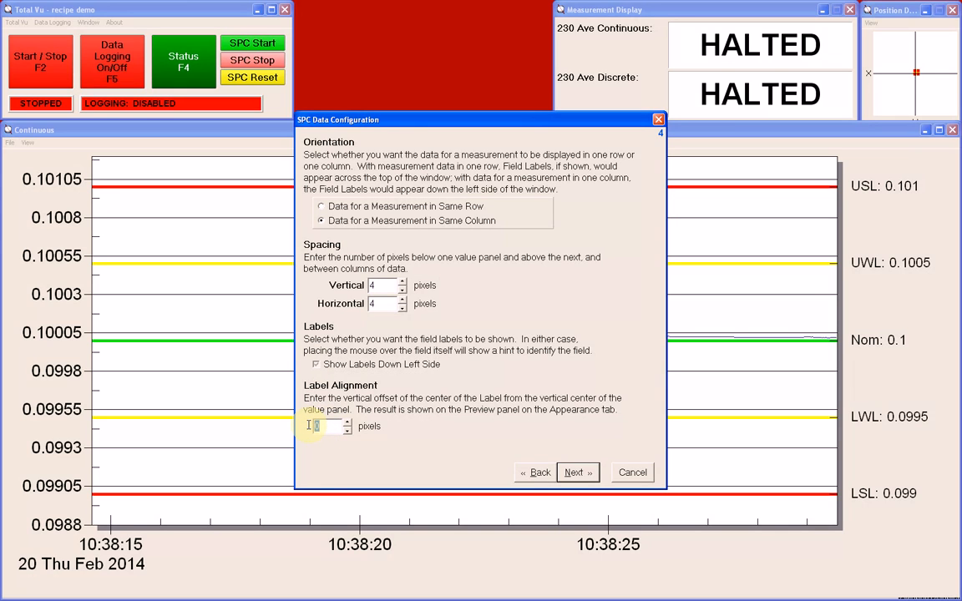
pyautogui.click(573, 474)
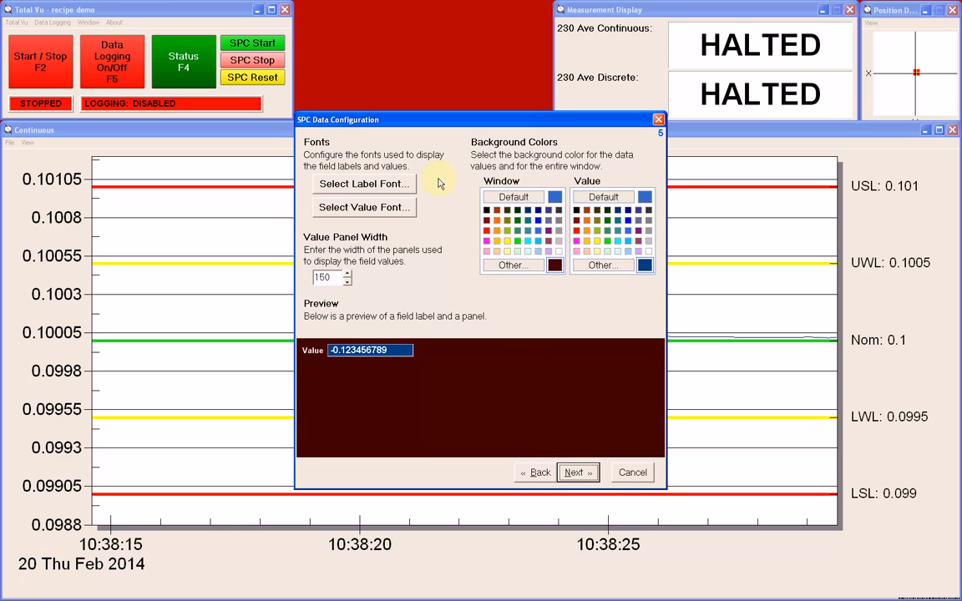
# - Review the label font without changing it, and choose a smaller font size for the field values
pyautogui.click(362, 185)
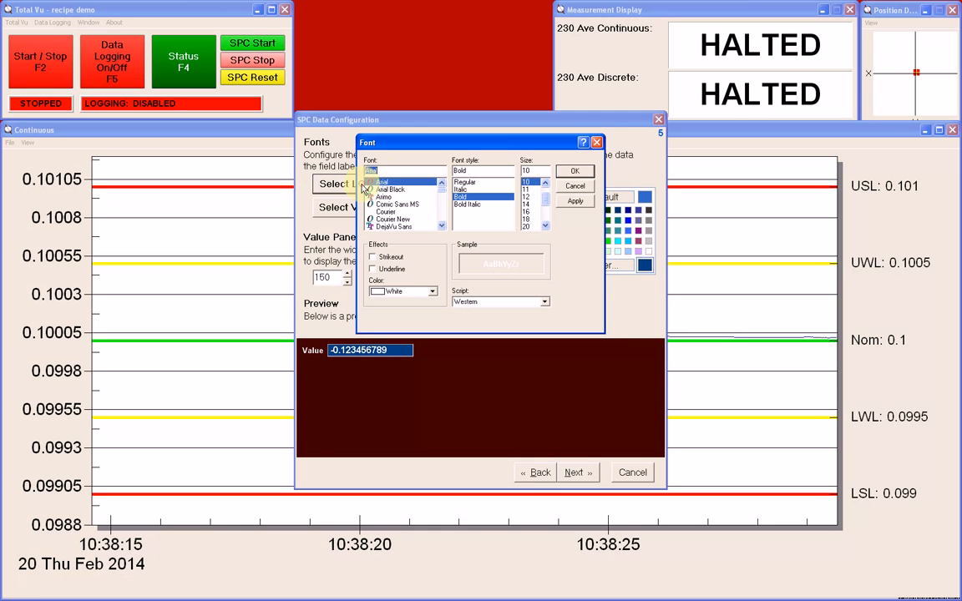
pyautogui.click(576, 189)
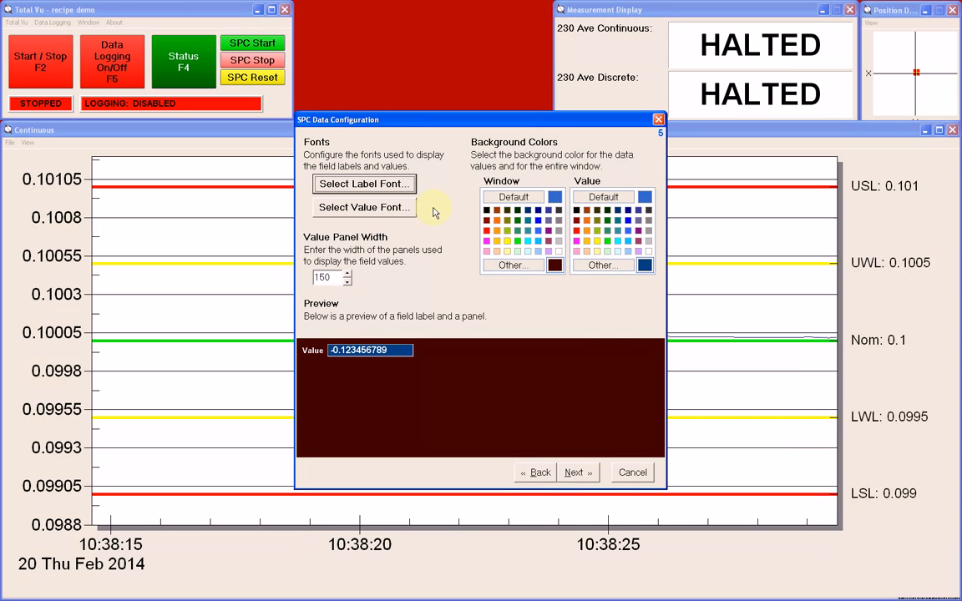
pyautogui.click(362, 209)
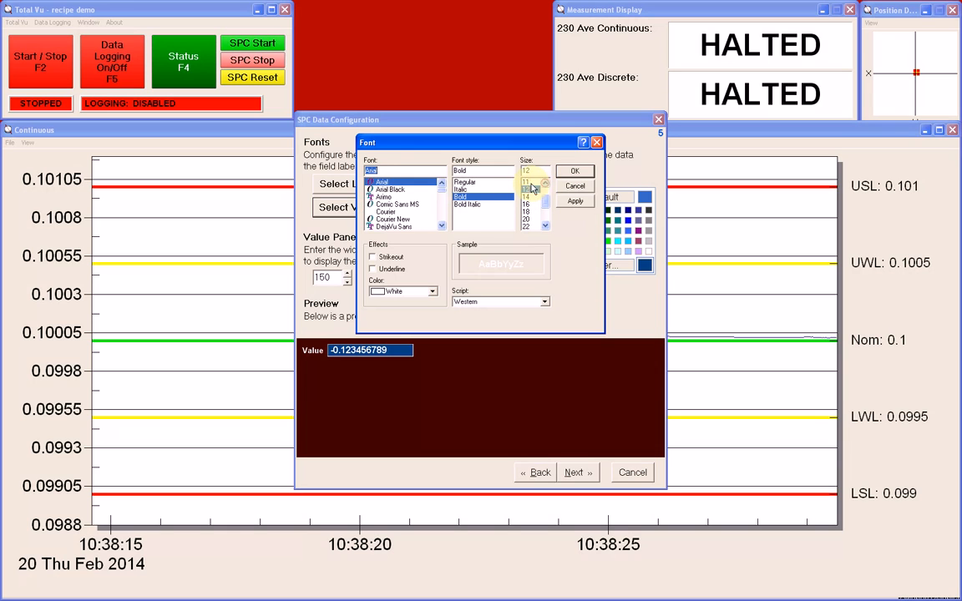
pyautogui.click(572, 172)
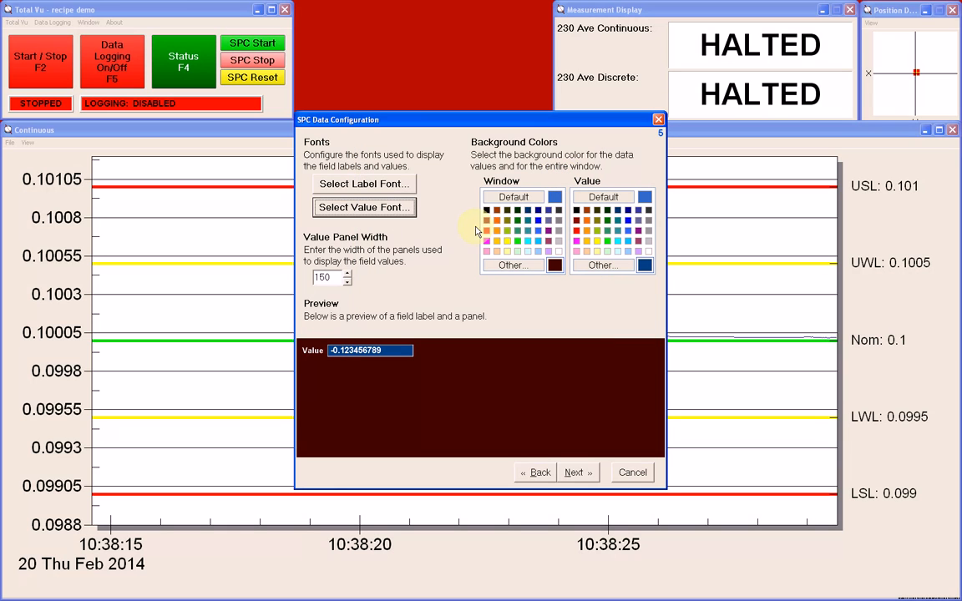
# - Set the window background to dark blue, the value background to Blue Gray, and the value panel width to 120
pyautogui.click(528, 209)
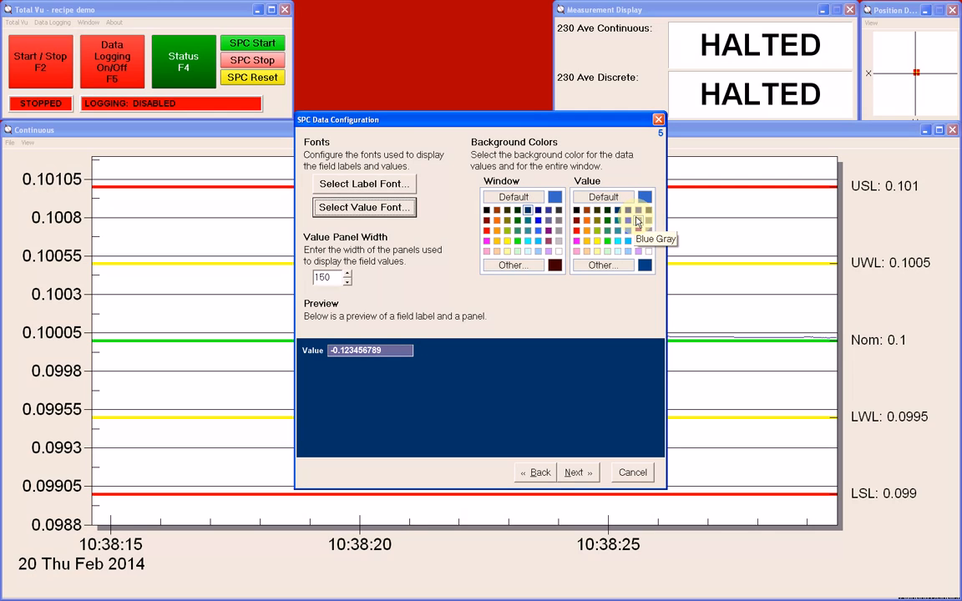
pyautogui.click(637, 220)
pyautogui.doubleClick(326, 277)
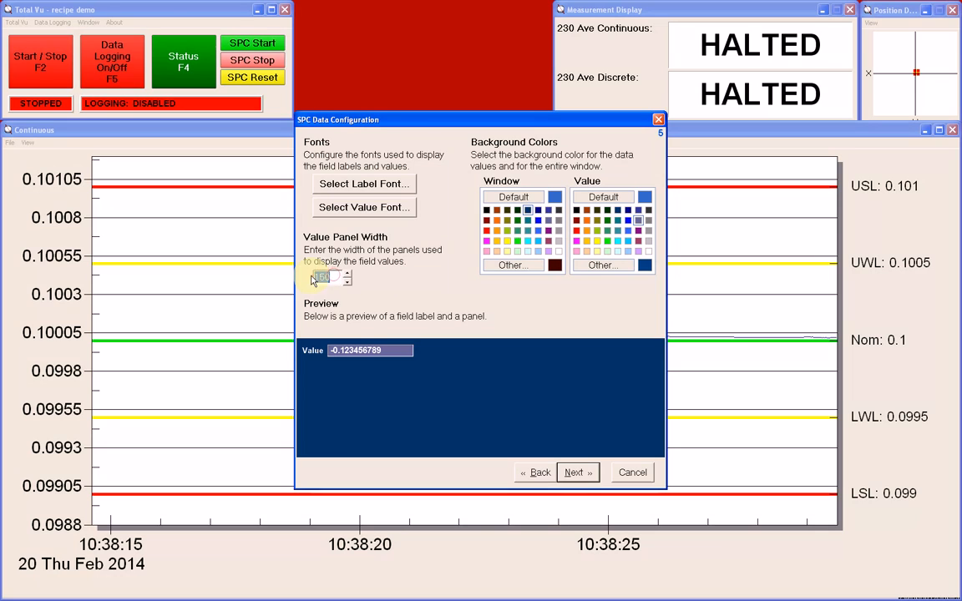
pyautogui.write('120')
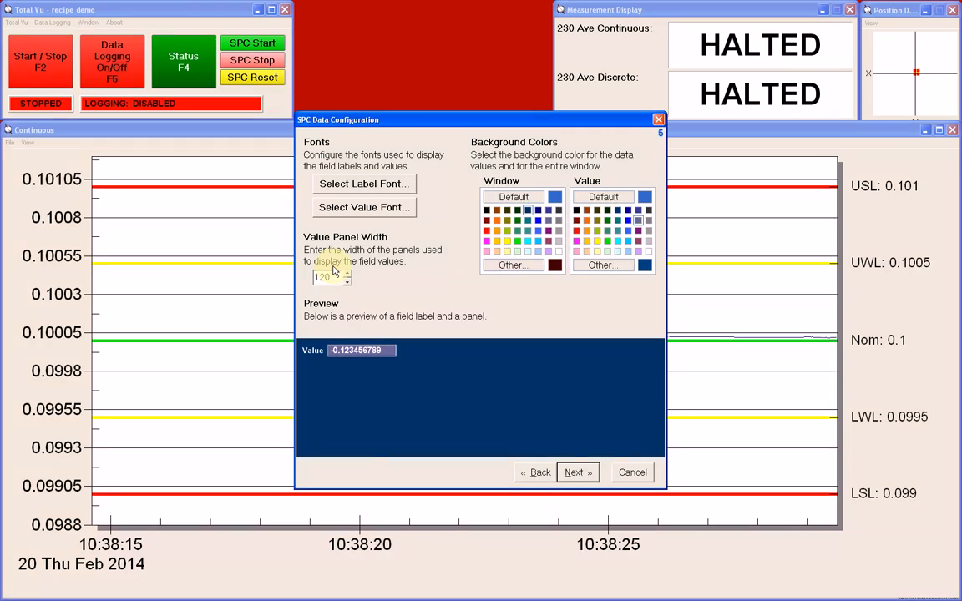
pyautogui.moveTo(334, 271); pyautogui.dragTo(309, 281)
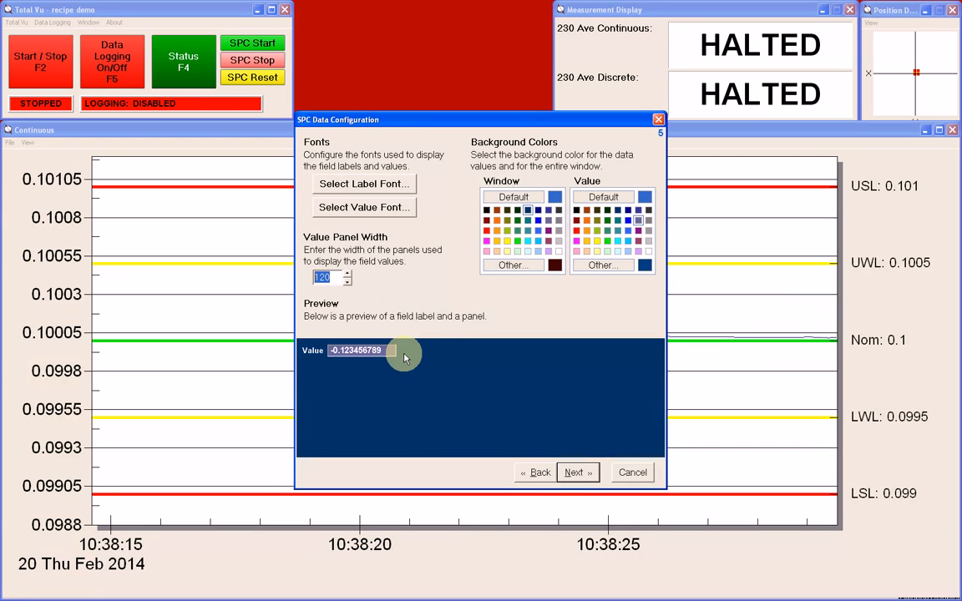
# - Proceed to the display order and move 230 Ave Discrete(Standard SPC) above 230 Ave Continuous(Standard SPC)
pyautogui.click(577, 472)
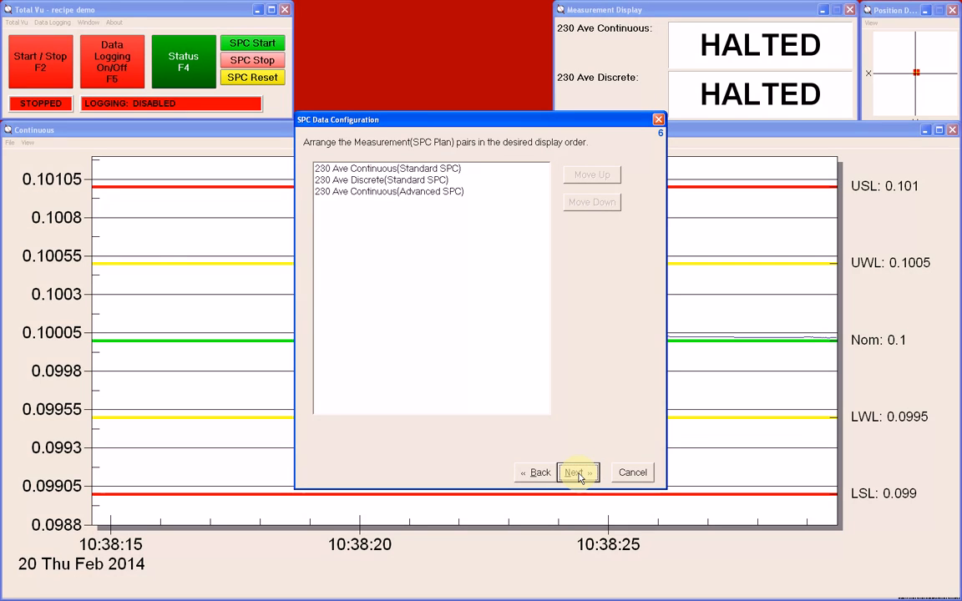
pyautogui.click(491, 183)
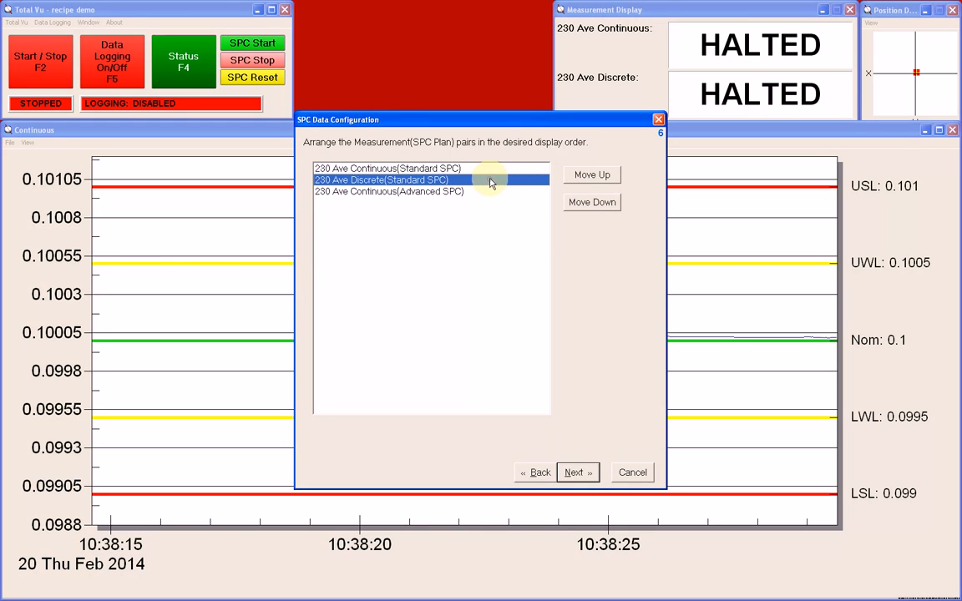
pyautogui.click(592, 177)
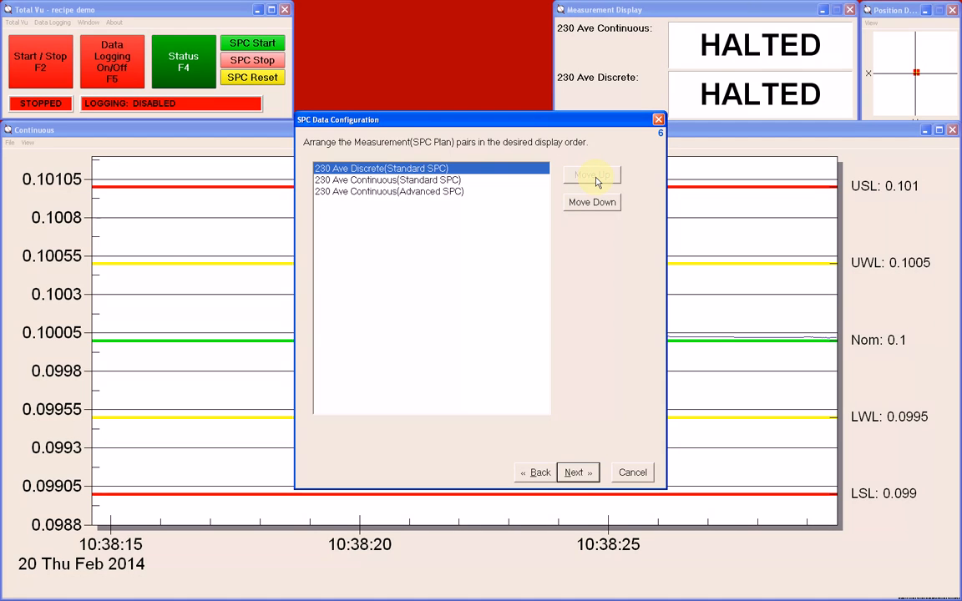
# - Caption the new window SPC Data, finish its configuration, and place it between the Total Vu and Measurement Display windows
pyautogui.click(585, 476)
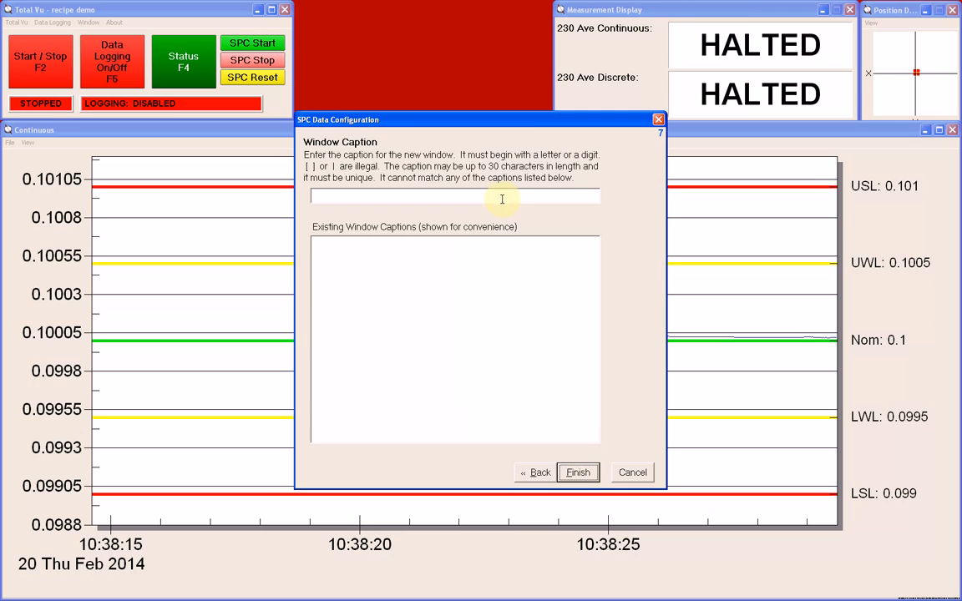
pyautogui.click(502, 199)
pyautogui.write('SPC Data')
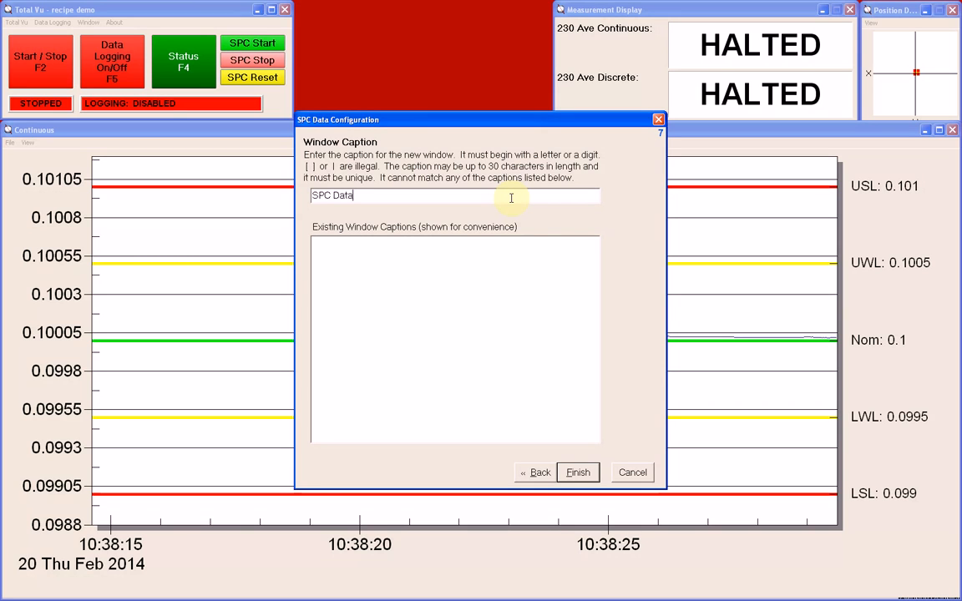
pyautogui.click(581, 473)
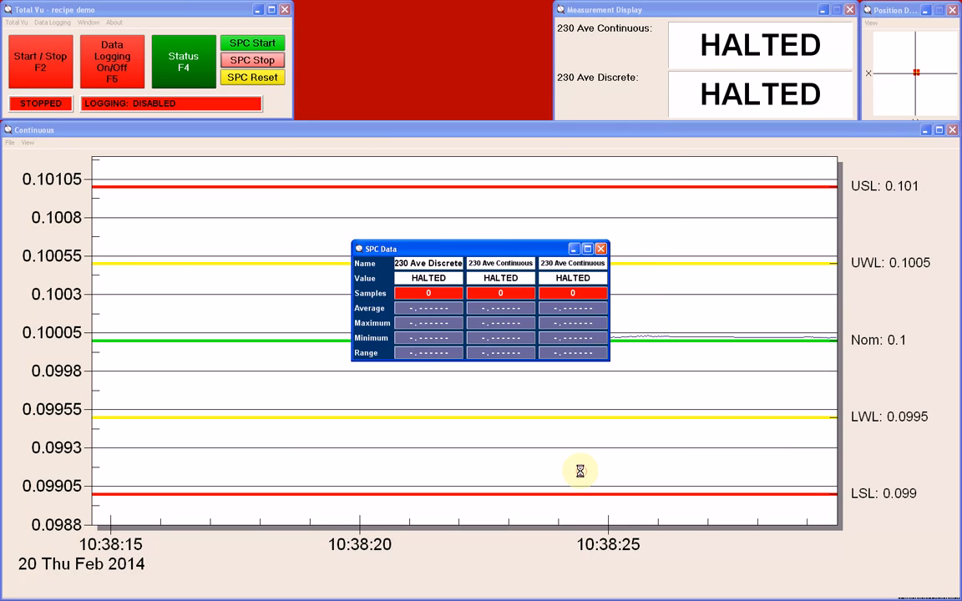
pyautogui.moveTo(503, 250); pyautogui.dragTo(447, 12)
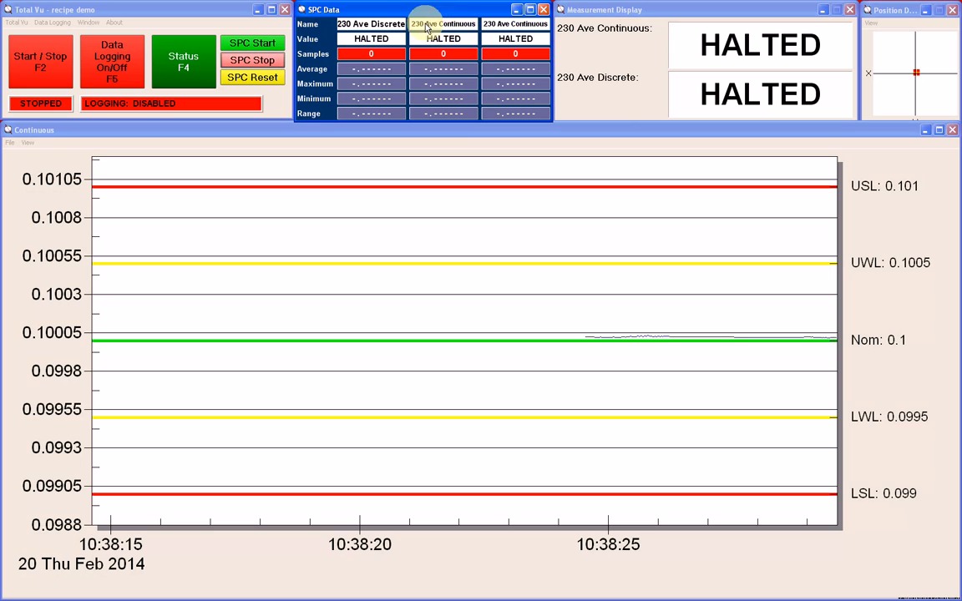
# - Start the measurement and SPC data collection, then stop the collection and reset the SPC data
pyautogui.click(46, 63)
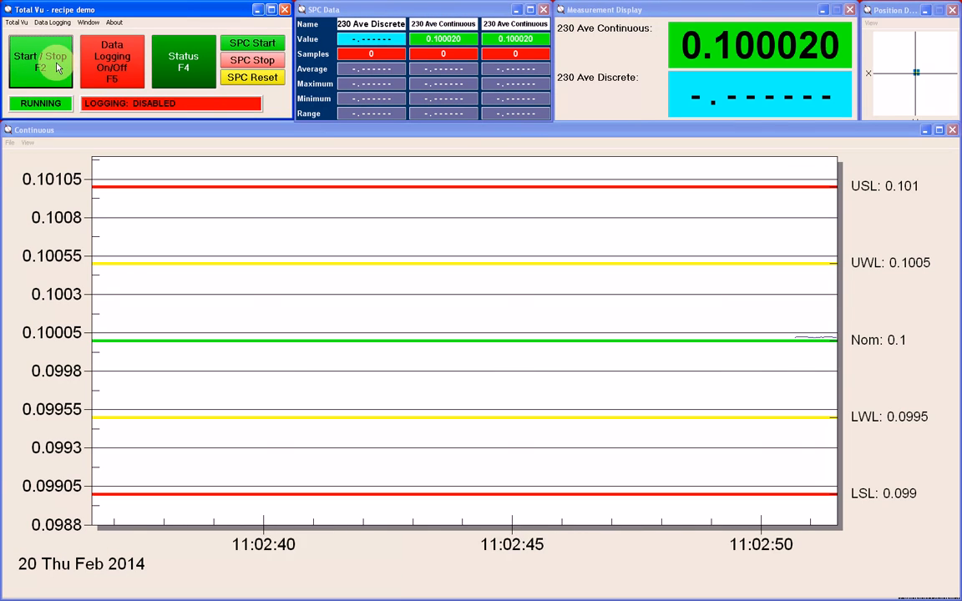
pyautogui.click(256, 46)
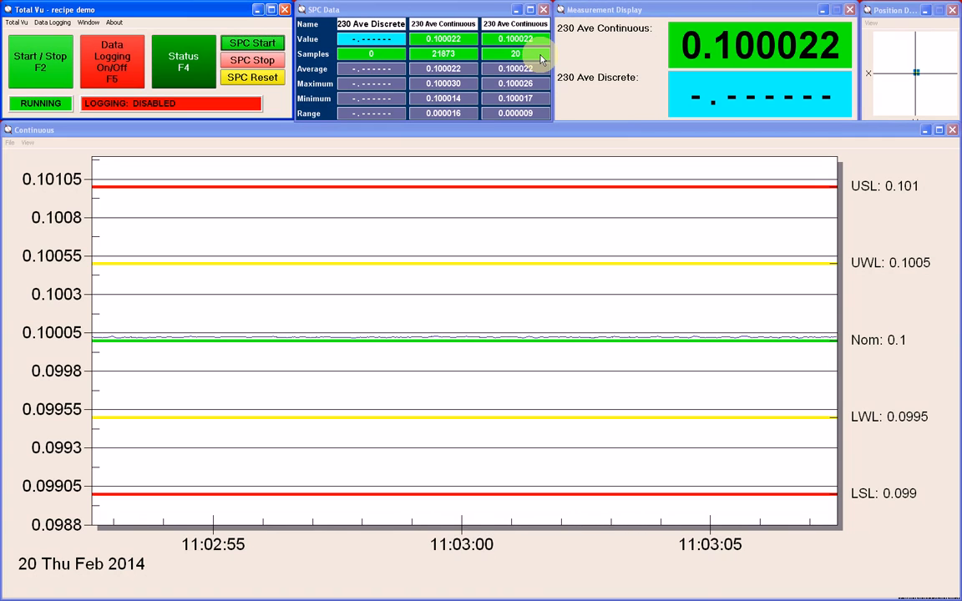
pyautogui.click(278, 62)
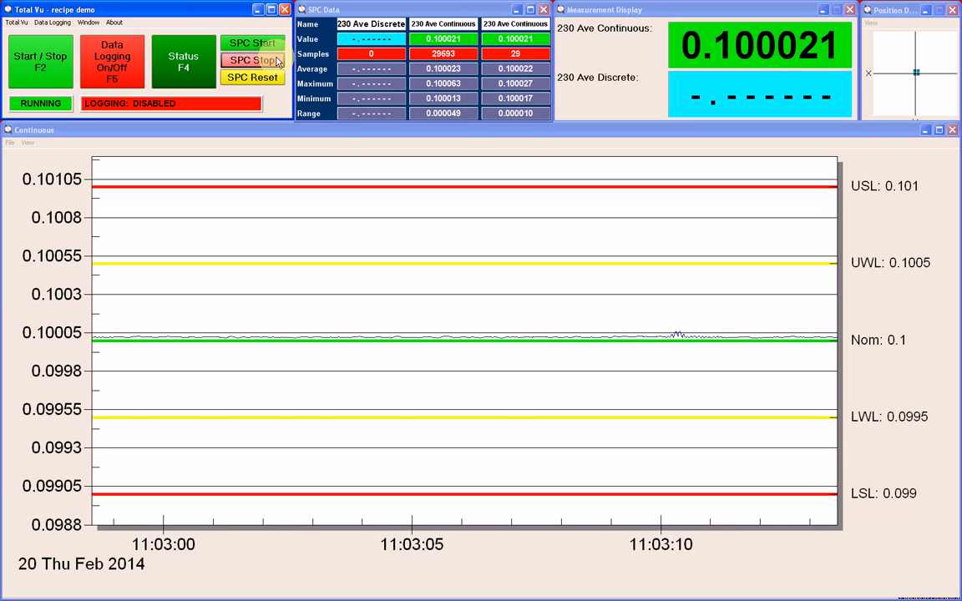
pyautogui.click(279, 77)
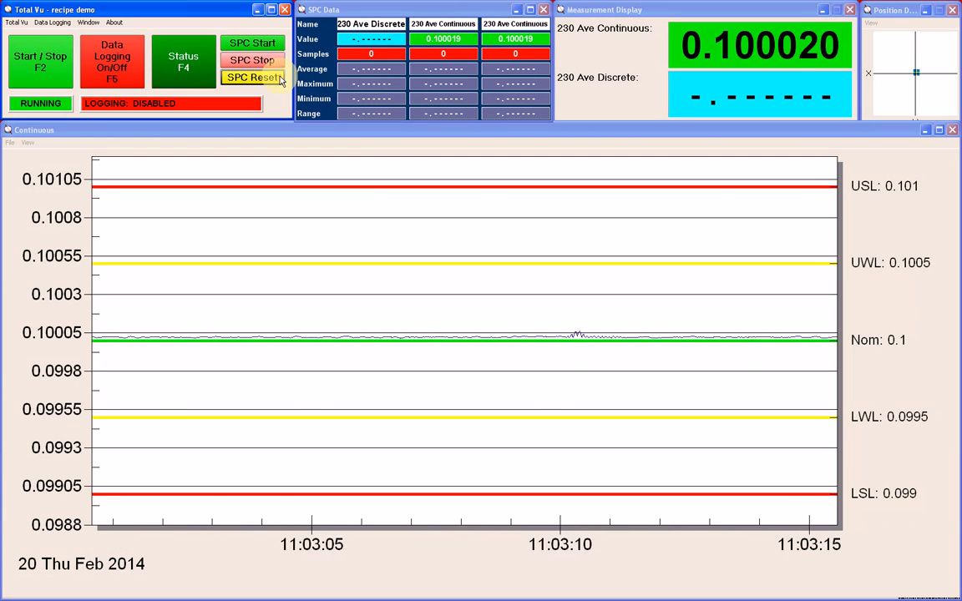